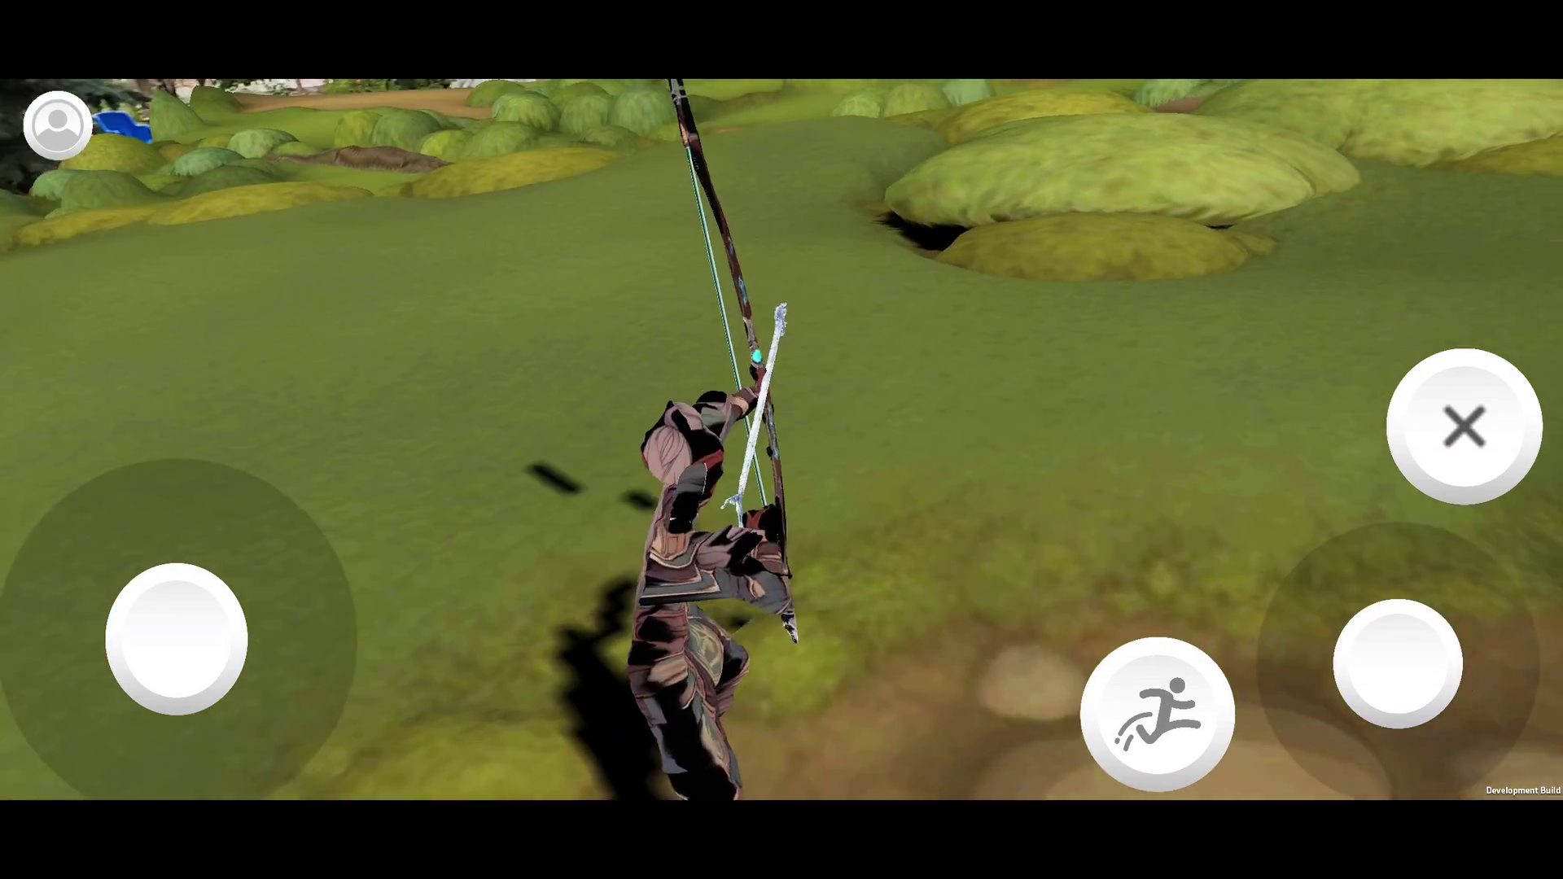
{"action": "left_click_drag", "start_coordinate": [1398, 663], "coordinate": [1335, 664]}
{"action": "left_click", "coordinate": [1438, 434]}
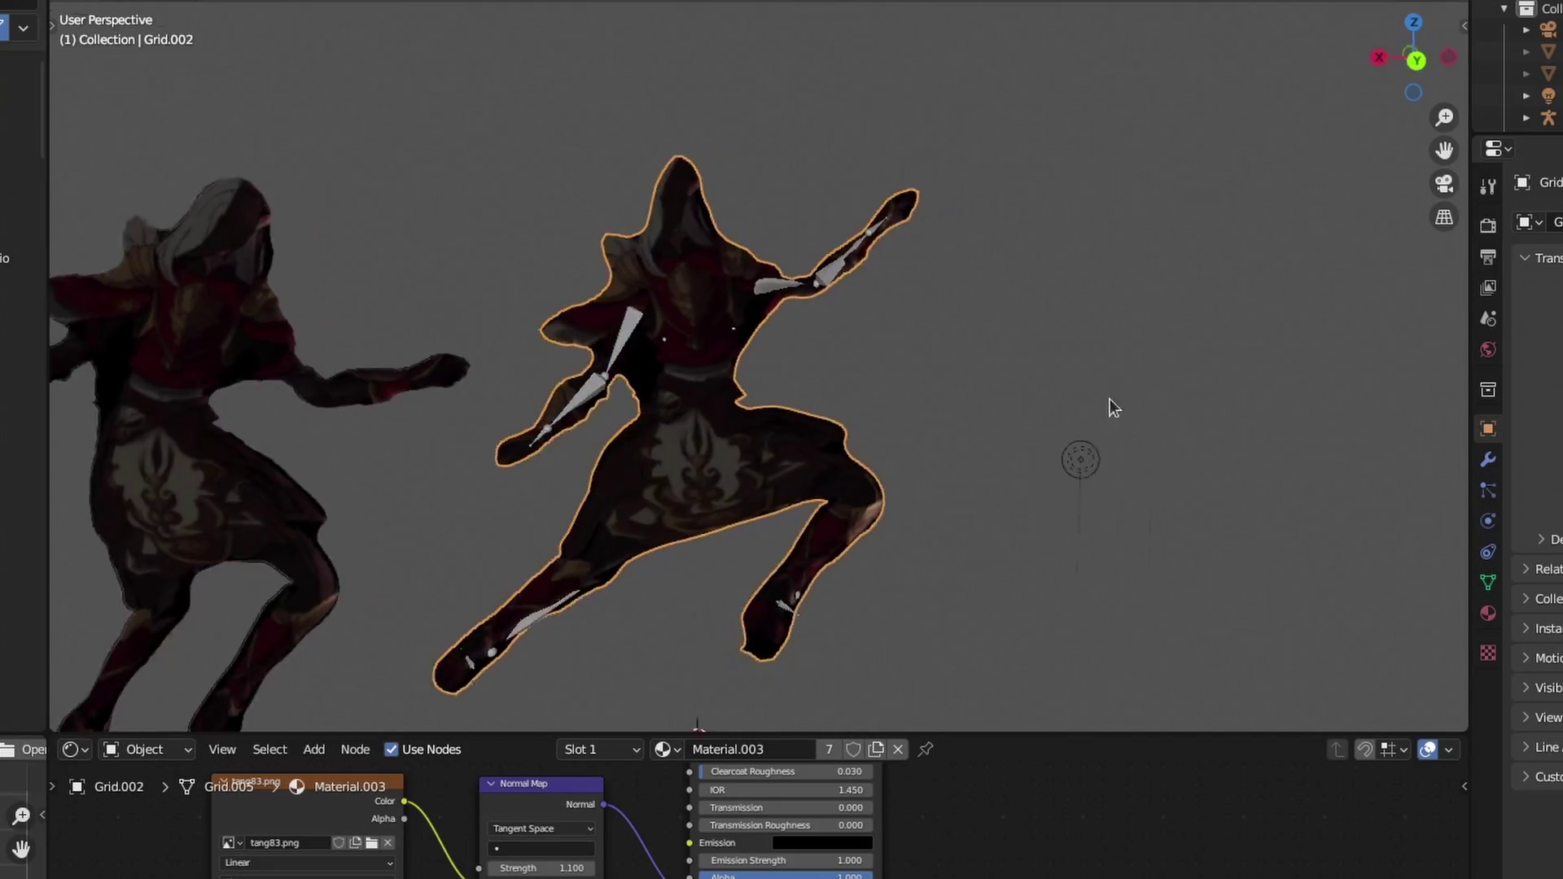
Select the light and move it close to the leaping character so its back is lit
{"action": "middle_click_drag", "start_coordinate": [1111, 401], "coordinate": [925, 346]}
{"action": "scroll", "coordinate": [925, 346], "scroll_direction": "up", "scroll_amount": 4}
{"action": "scroll", "coordinate": [1244, 214], "scroll_direction": "down", "scroll_amount": 5}
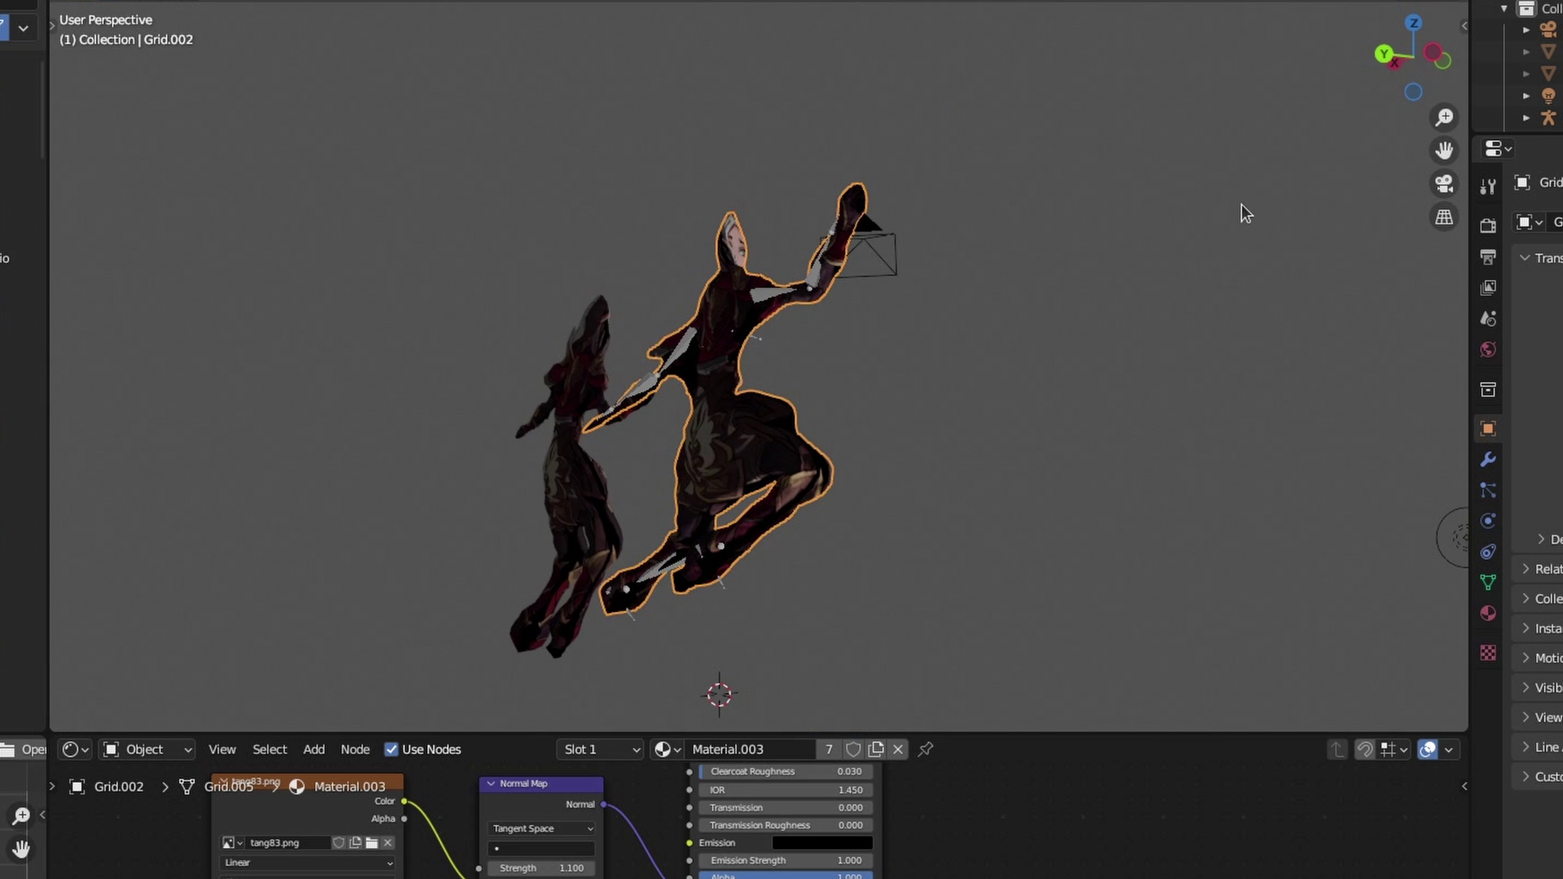
{"action": "left_click", "coordinate": [1541, 96]}
{"action": "scroll", "coordinate": [1027, 377], "scroll_direction": "down", "scroll_amount": 3}
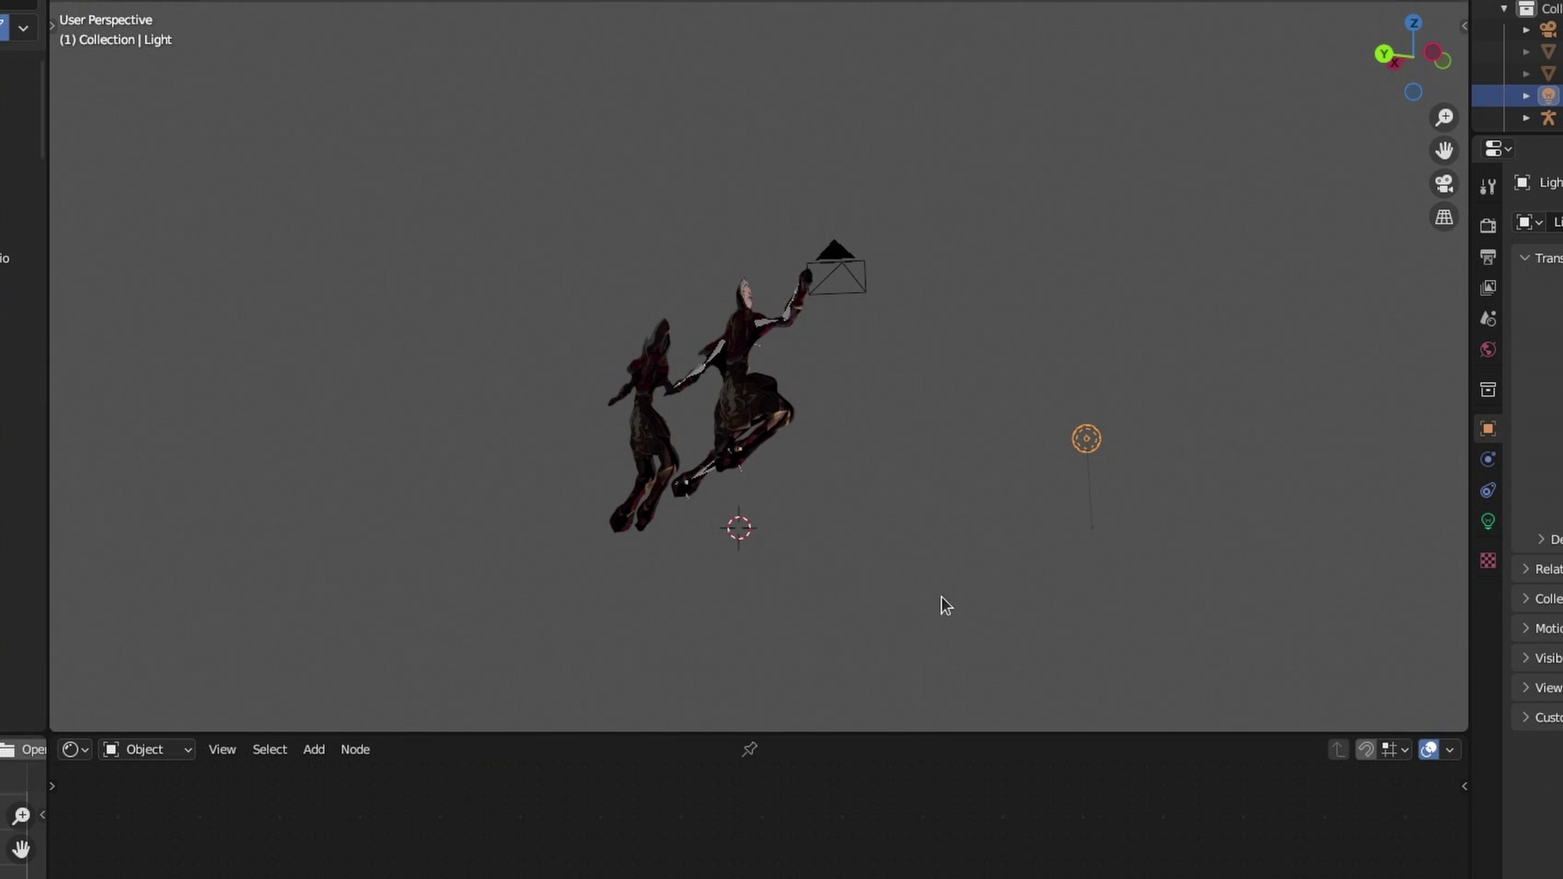
{"action": "key", "text": "g"}
{"action": "middle_click_drag", "start_coordinate": [524, 393], "coordinate": [681, 419]}
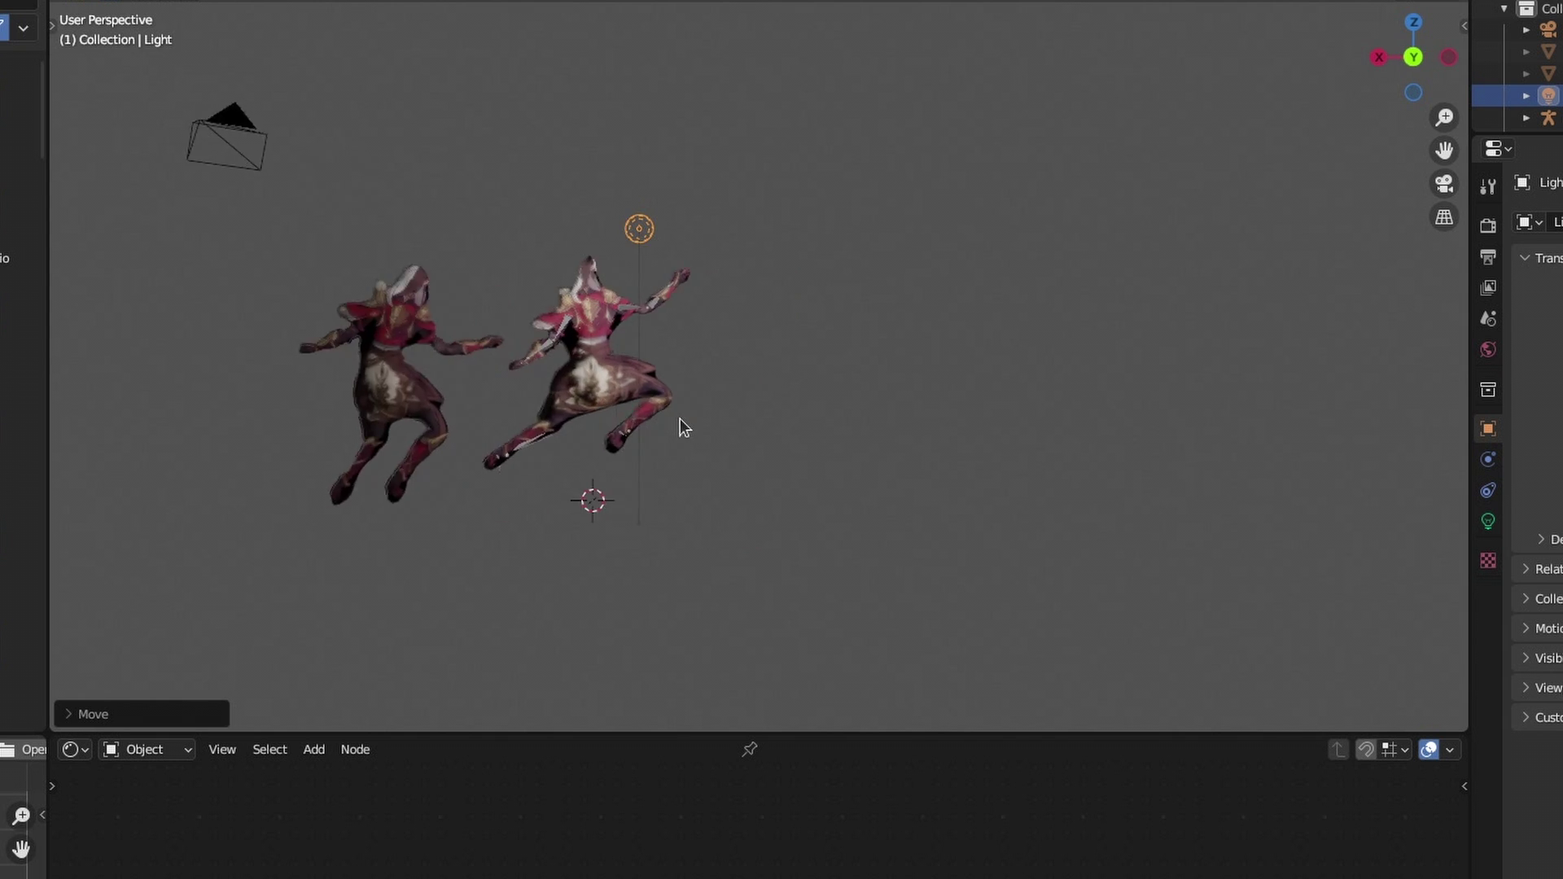
{"action": "scroll", "coordinate": [680, 418], "scroll_direction": "up", "scroll_amount": 5}
Set the Normal Map strength of the leaping character's Material.003 to 1.400
{"action": "left_click", "coordinate": [432, 370]}
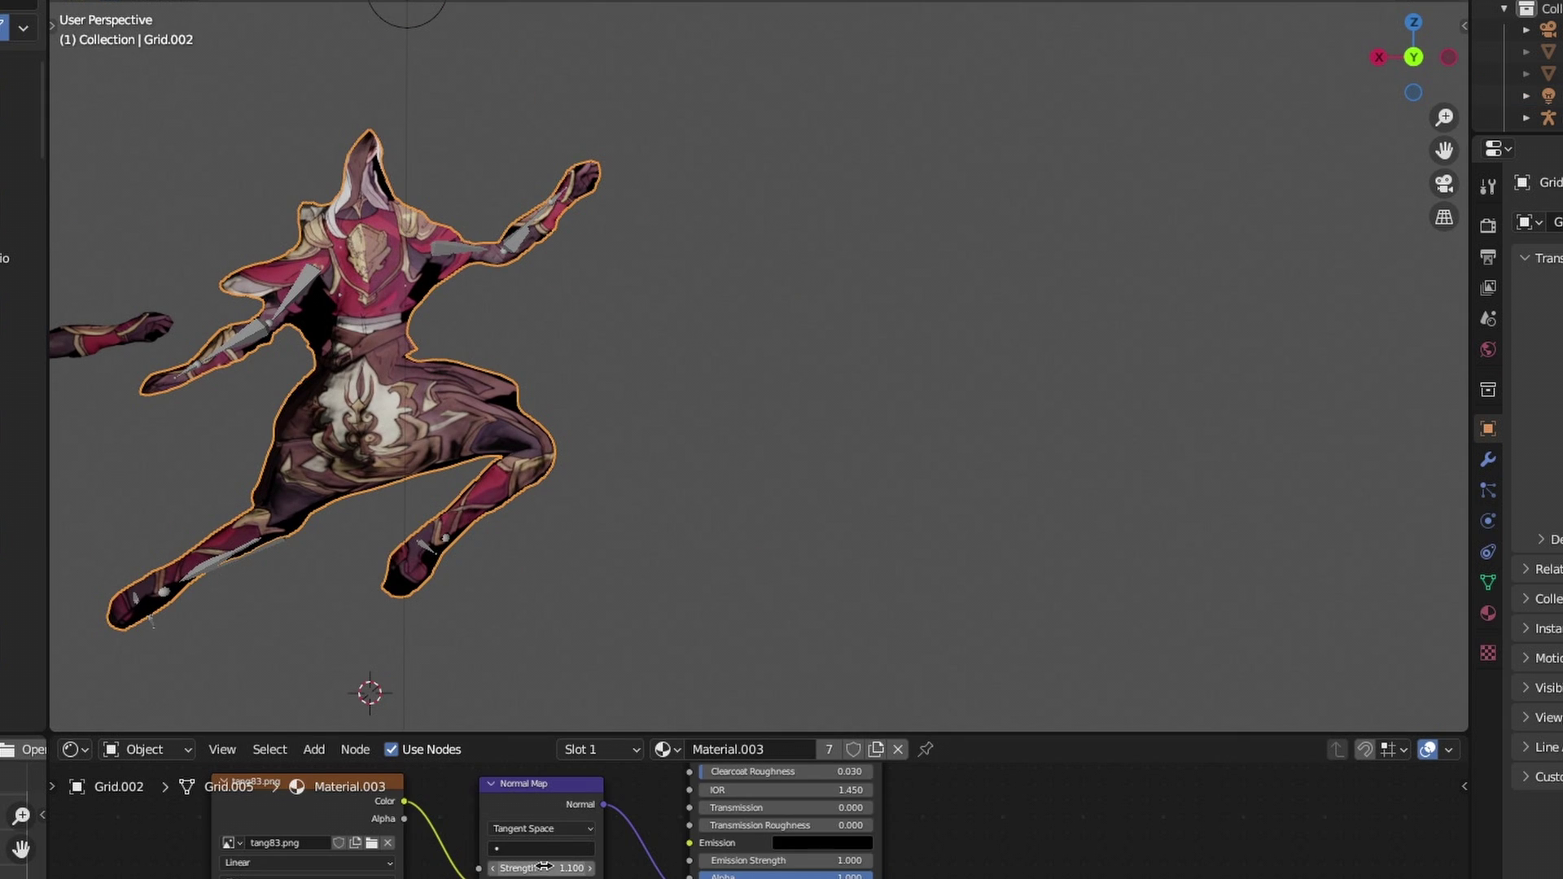
{"action": "mouse_move", "coordinate": [544, 866]}
{"action": "left_mouse_down"}
{"action": "mouse_move", "coordinate": [594, 867]}
{"action": "mouse_move", "coordinate": [545, 867]}
{"action": "left_mouse_up"}
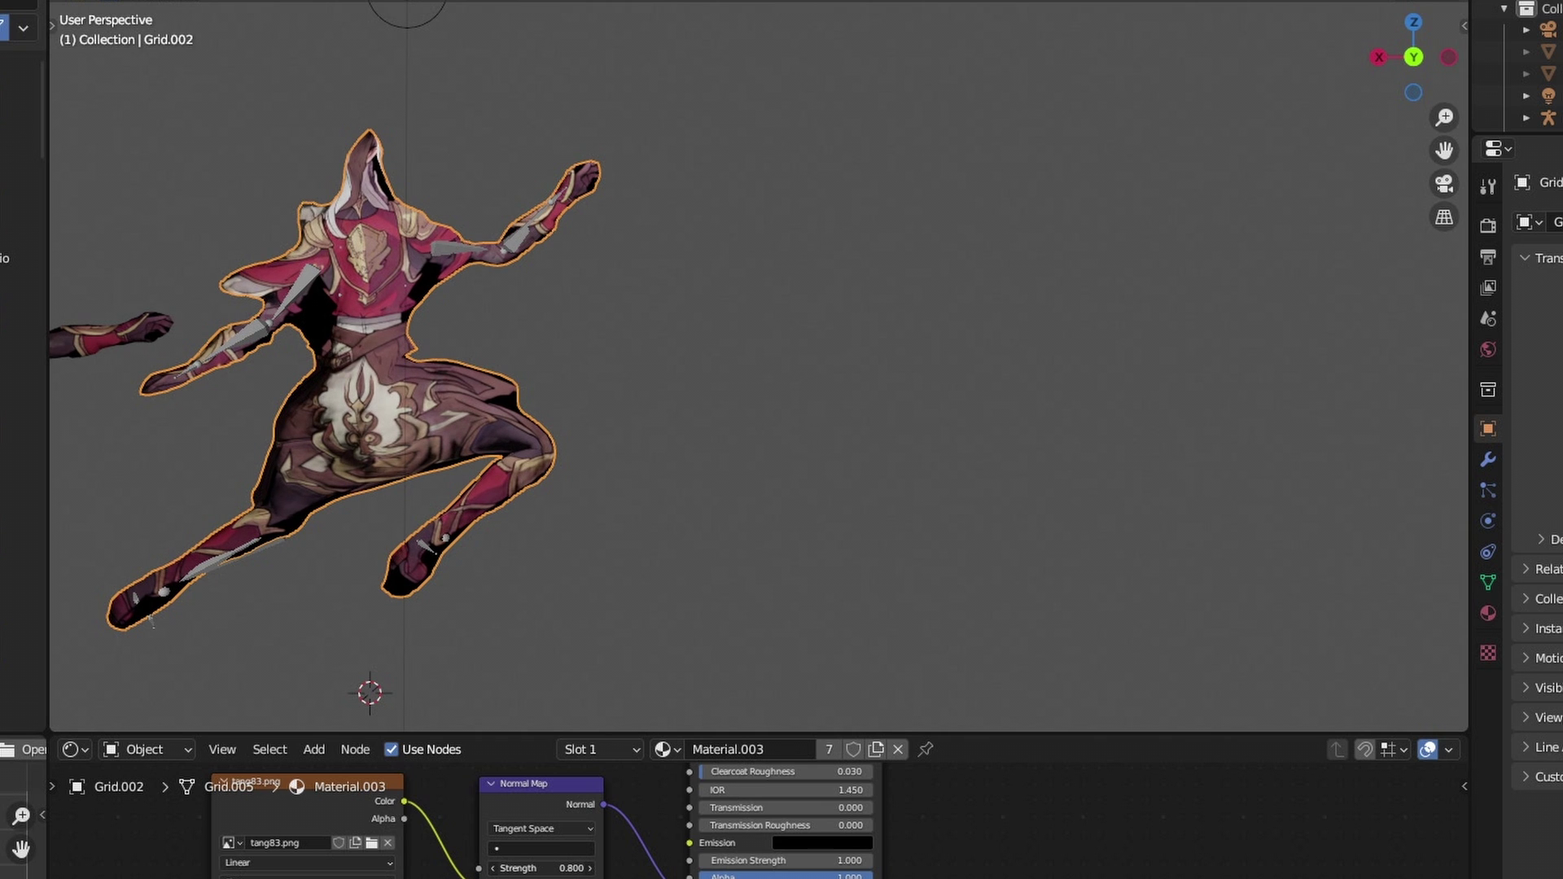
{"action": "mouse_move", "coordinate": [546, 867]}
{"action": "left_mouse_down"}
{"action": "mouse_move", "coordinate": [595, 866]}
{"action": "mouse_move", "coordinate": [521, 866]}
{"action": "mouse_move", "coordinate": [570, 867]}
{"action": "left_mouse_up"}
{"action": "middle_click_drag", "start_coordinate": [565, 488], "coordinate": [1432, 501]}
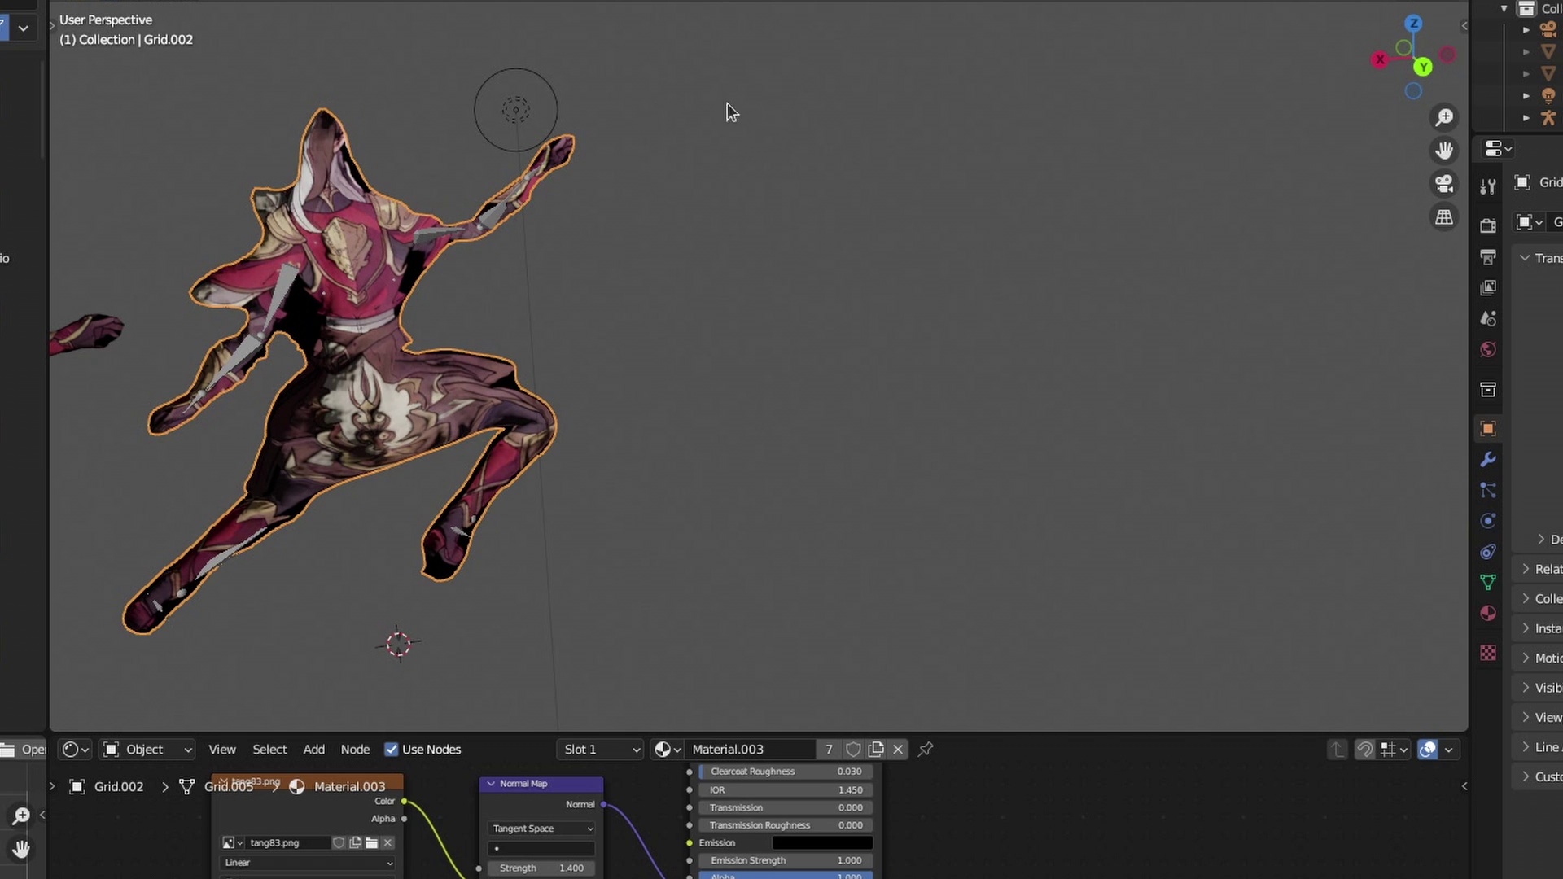
Move the light from above the raised hand to beside the leaping character's hood
{"action": "left_click", "coordinate": [521, 124]}
{"action": "key", "text": "g"}
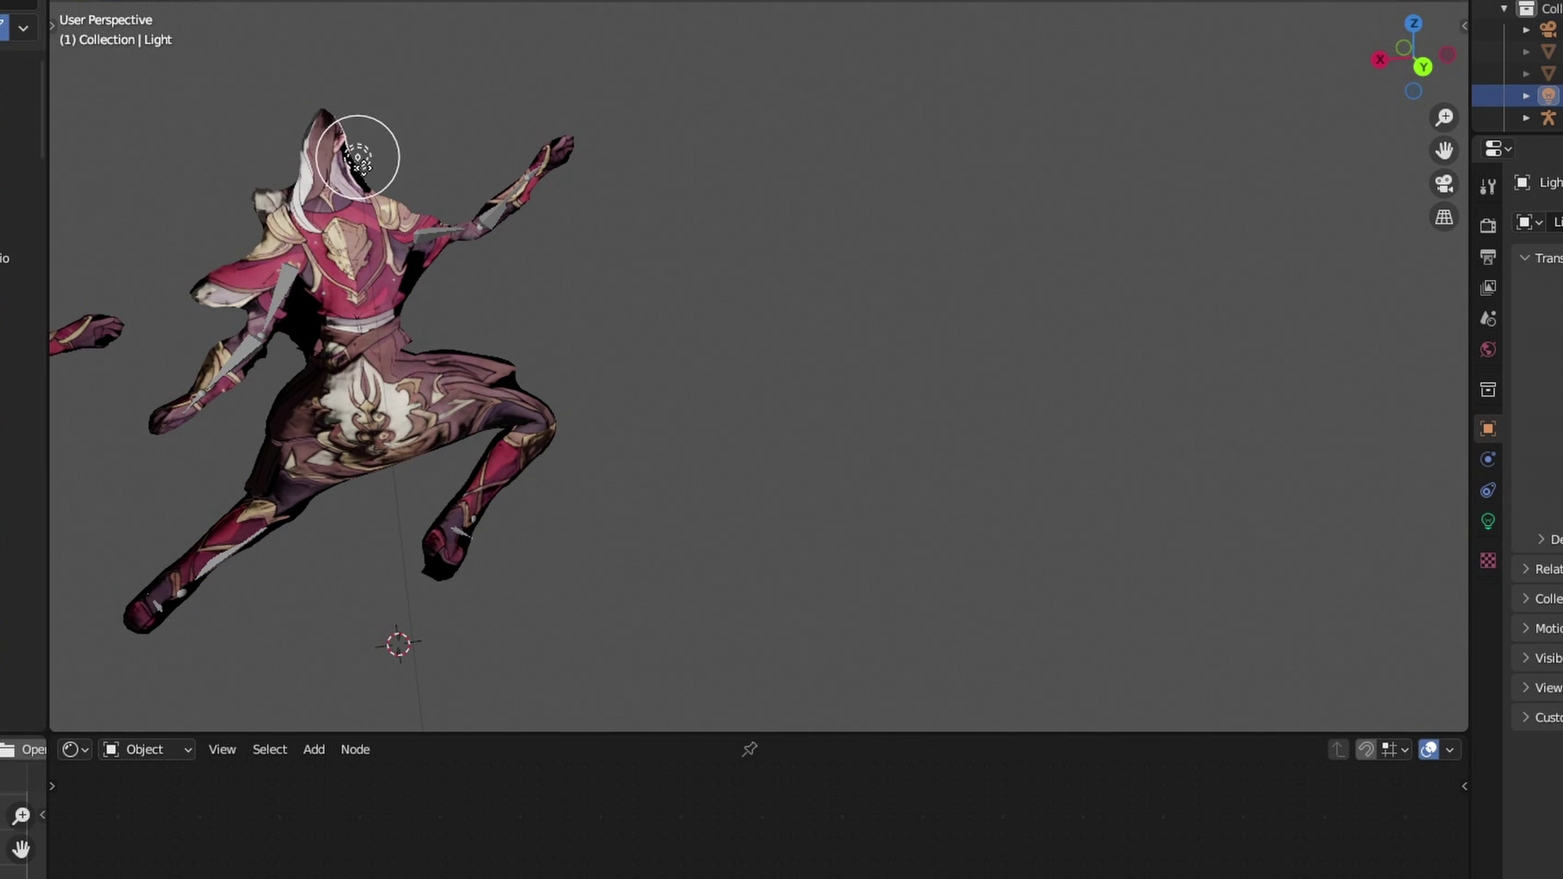
{"action": "left_click", "coordinate": [364, 173]}
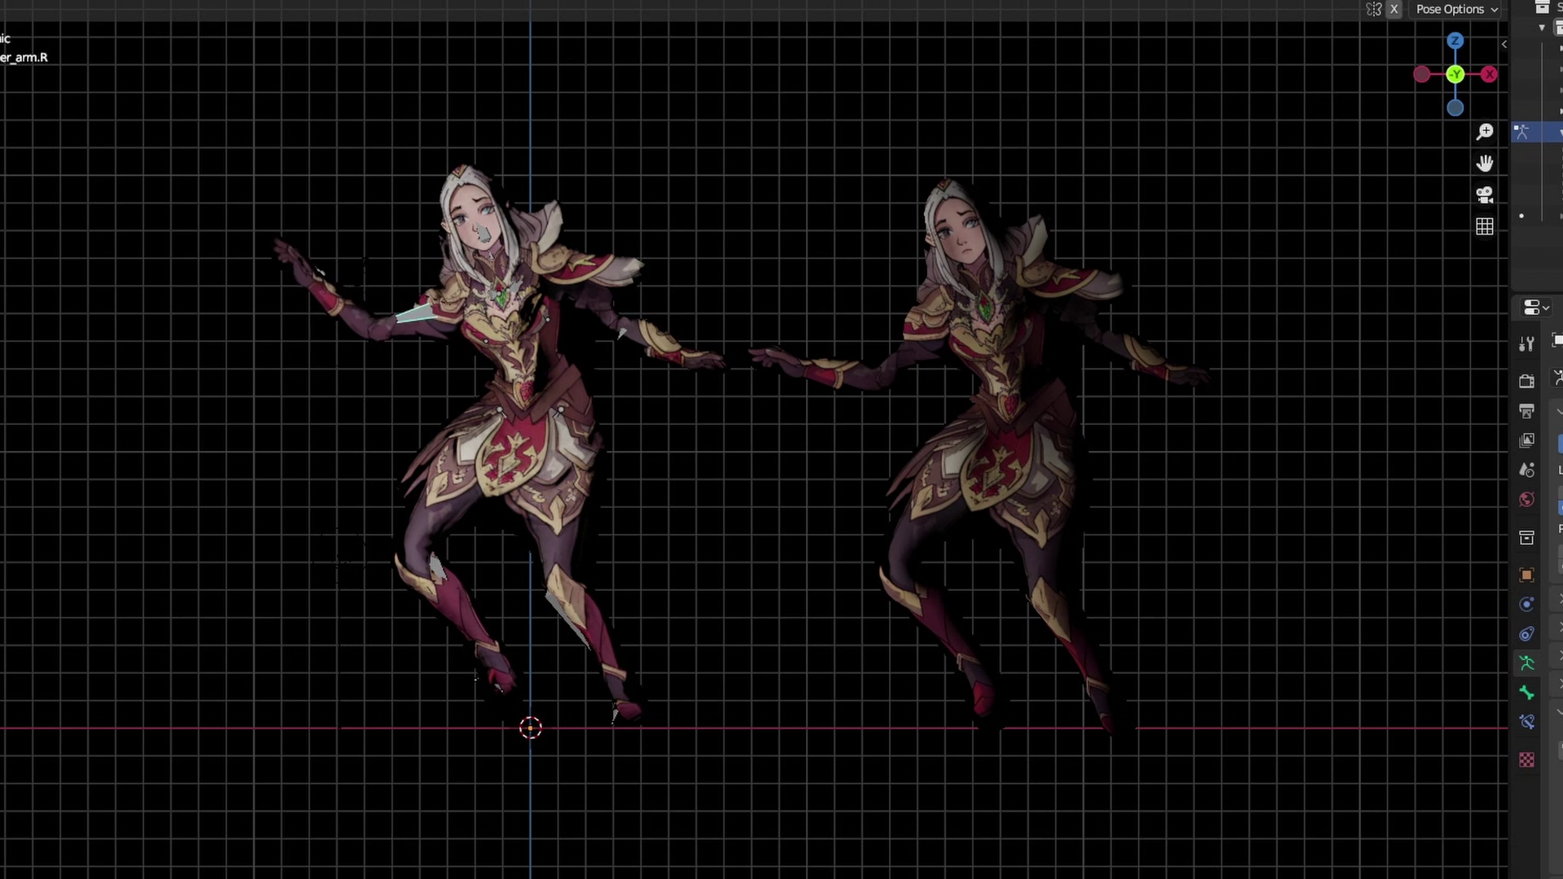
Rotate the left upper arm bone slightly upward and turn the head bone of the rigged character upright
{"action": "left_click", "coordinate": [622, 321]}
{"action": "key", "text": "r"}
{"action": "left_click", "coordinate": [620, 305]}
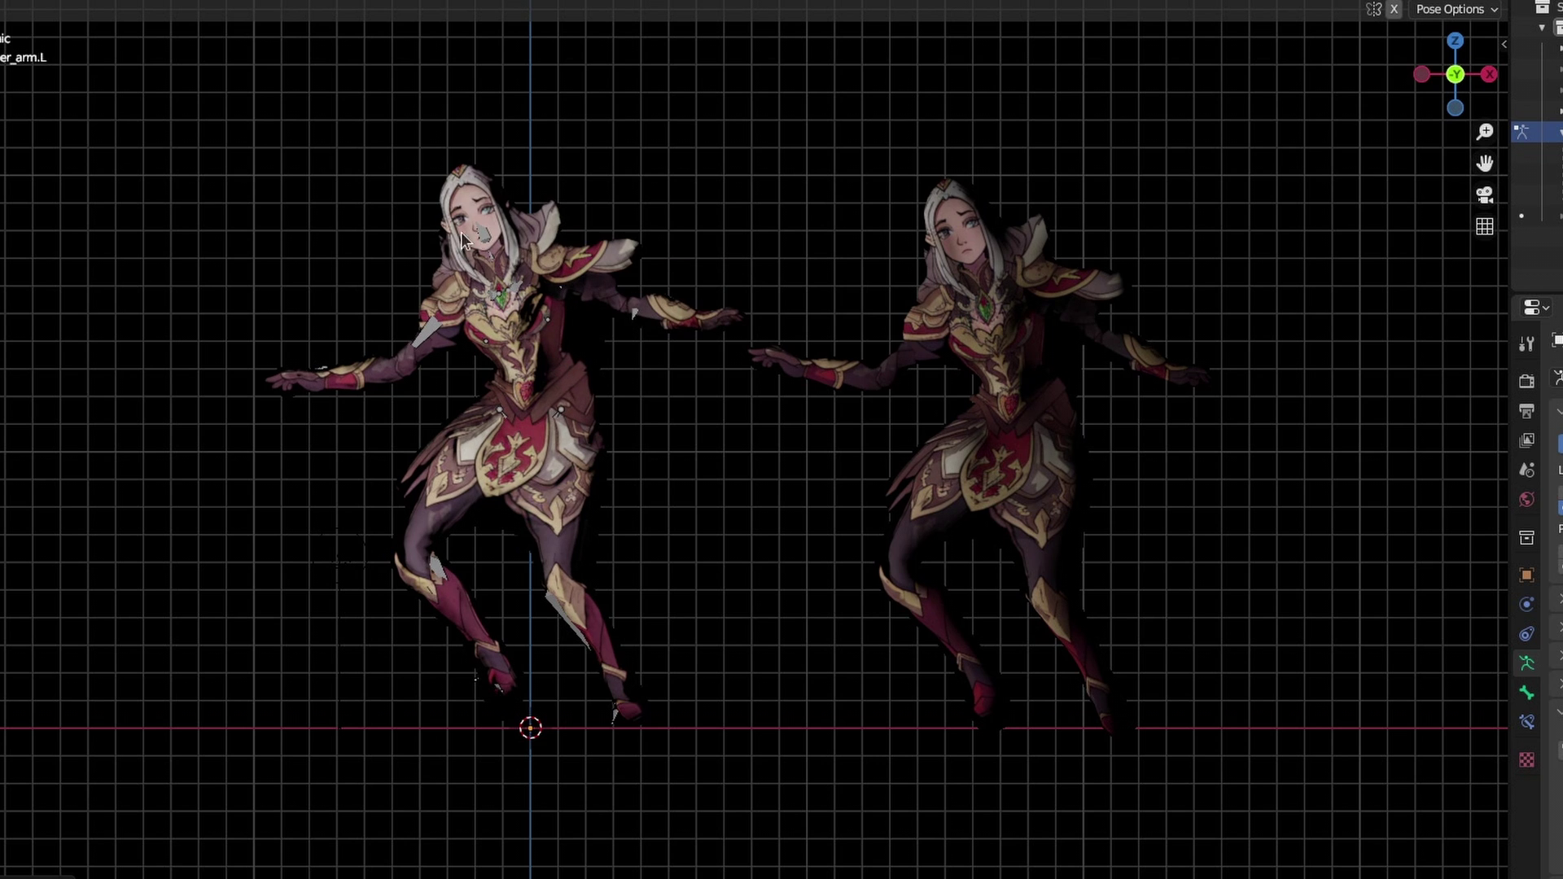
{"action": "left_click", "coordinate": [482, 231]}
{"action": "key", "text": "r"}
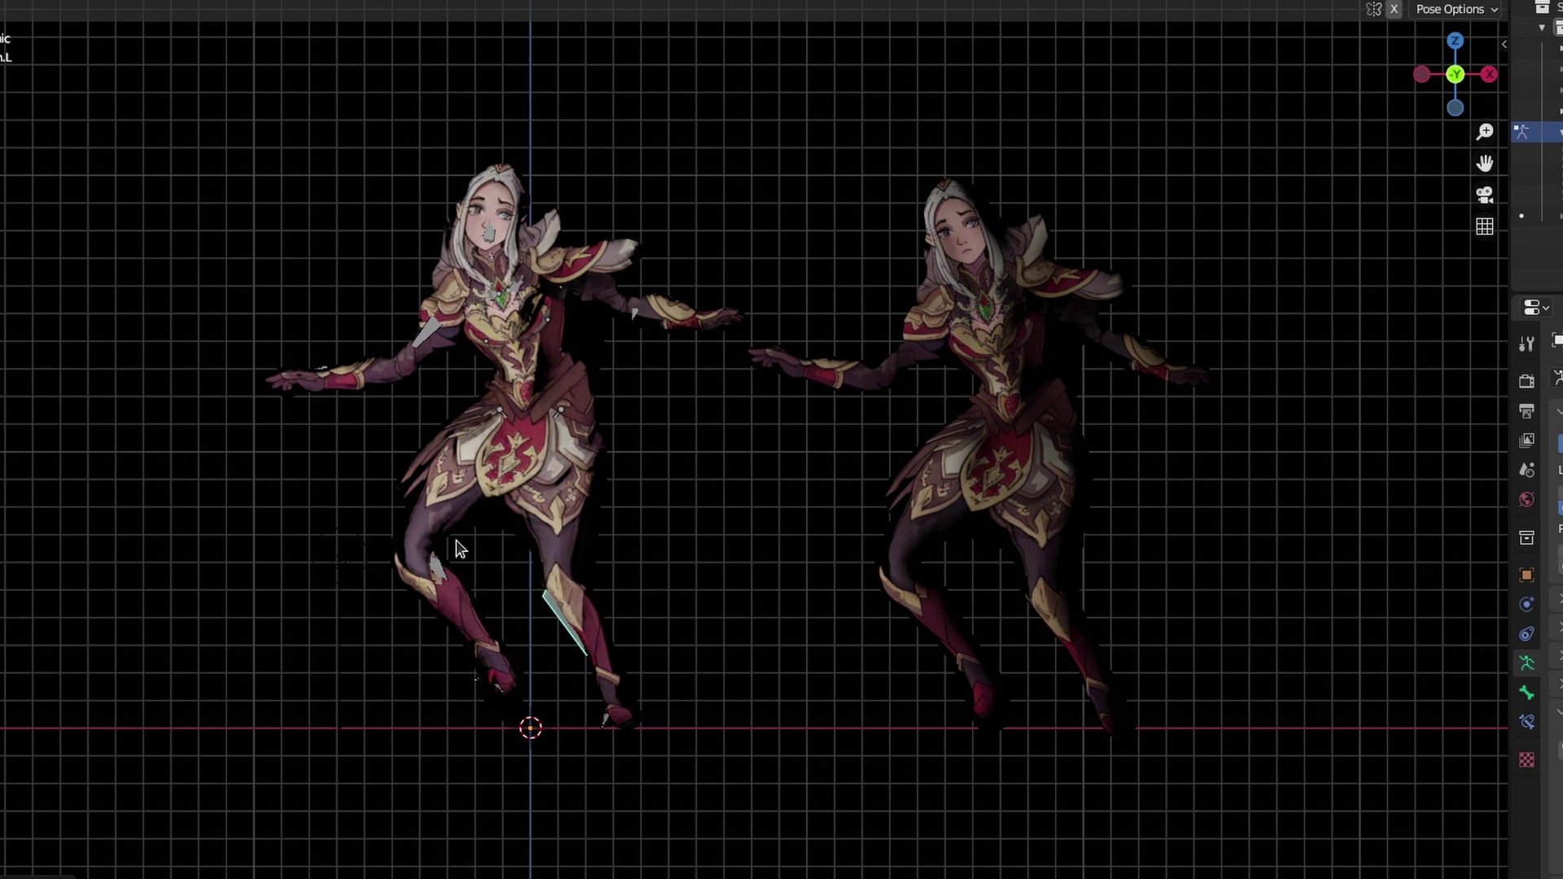
Rotate both thigh bones outward to spread the rigged character's legs into a wide stance
{"action": "left_click", "coordinate": [454, 541]}
{"action": "key", "text": "r"}
{"action": "left_click", "coordinate": [391, 488]}
{"action": "left_click", "coordinate": [555, 539]}
{"action": "key", "text": "r"}
{"action": "left_click", "coordinate": [601, 516]}
Rotate the spine bone to lean the torso toward the character's left, and adjust the head bone's rotation
{"action": "left_click", "coordinate": [500, 335]}
{"action": "key", "text": "r"}
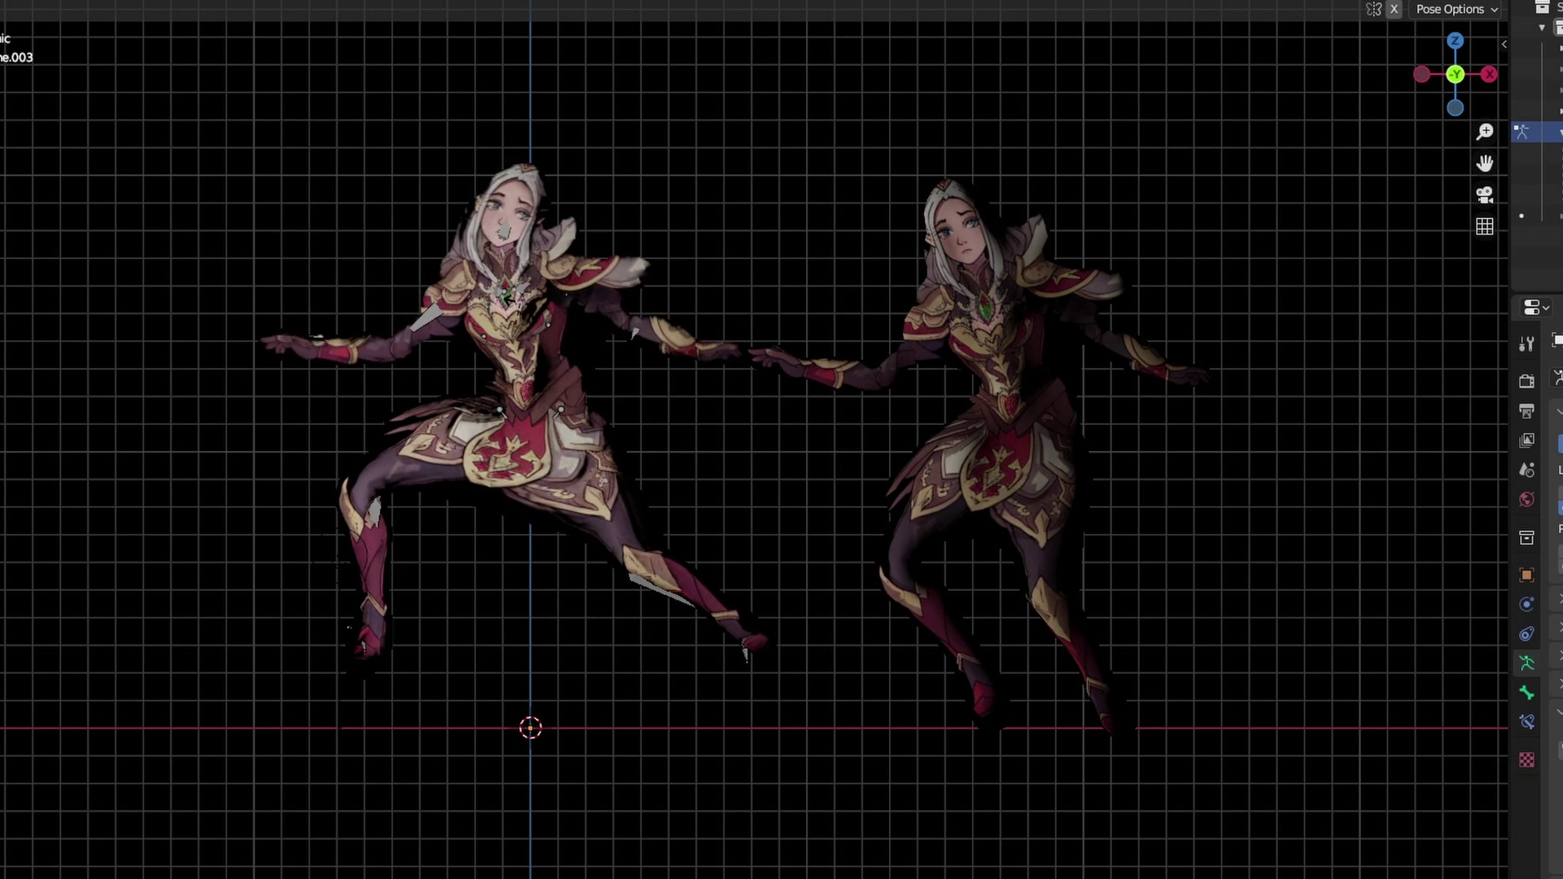
{"action": "left_click", "coordinate": [554, 247]}
{"action": "left_click", "coordinate": [541, 231]}
{"action": "key", "text": "r"}
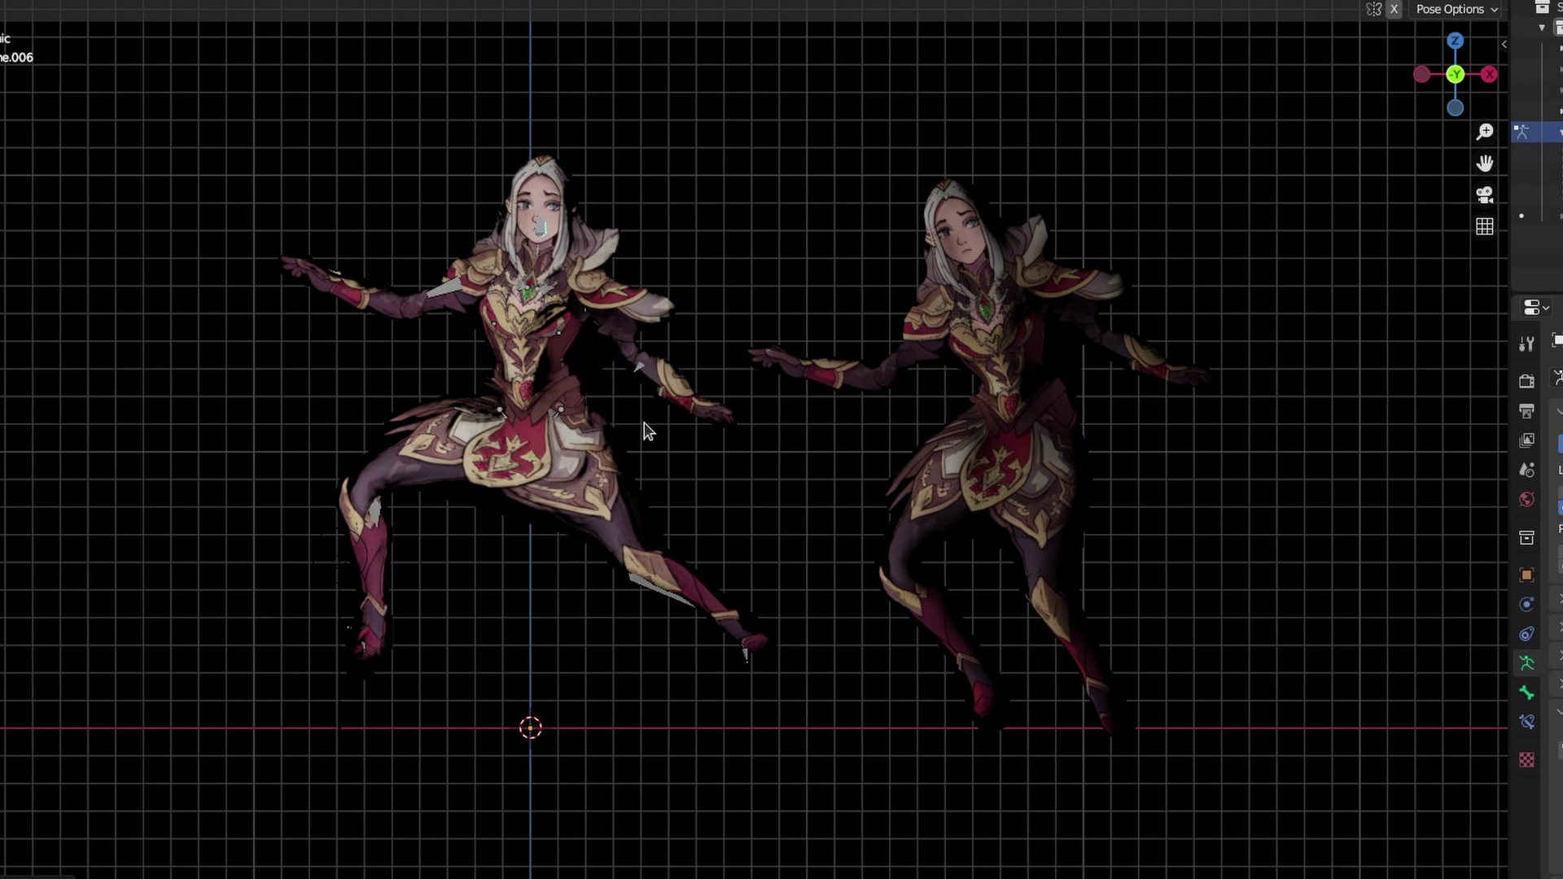
{"action": "left_click", "coordinate": [411, 563]}
{"action": "middle_click_drag", "start_coordinate": [411, 557], "coordinate": [322, 526]}
{"action": "left_click", "coordinate": [358, 302]}
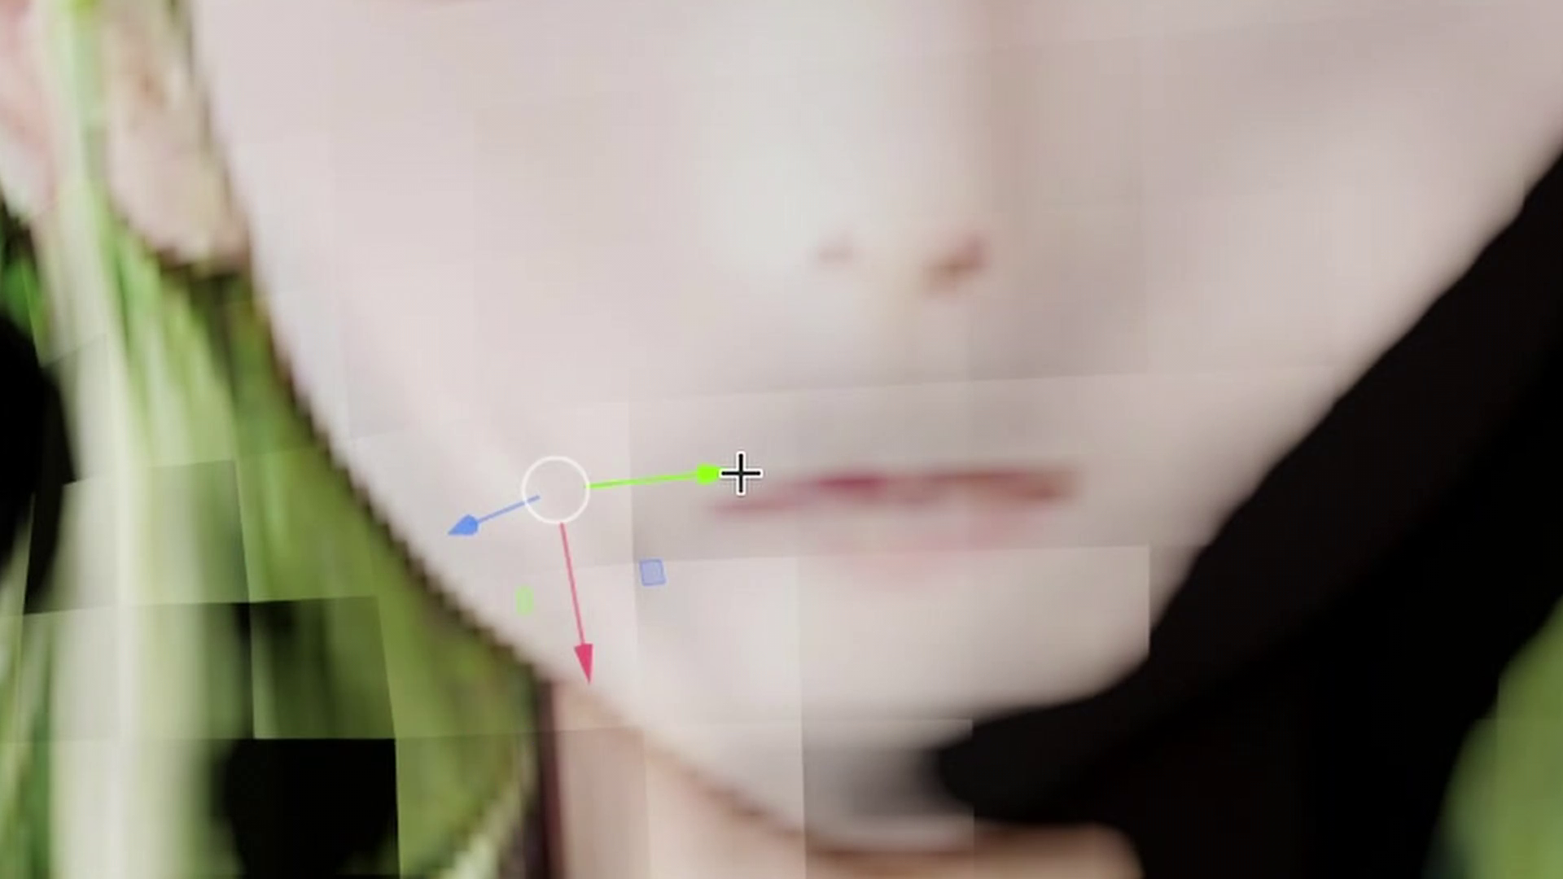
Select mesh elements around the mouth of the green-haired elf's face, from one lip corner to the other
{"action": "left_click", "coordinate": [714, 536]}
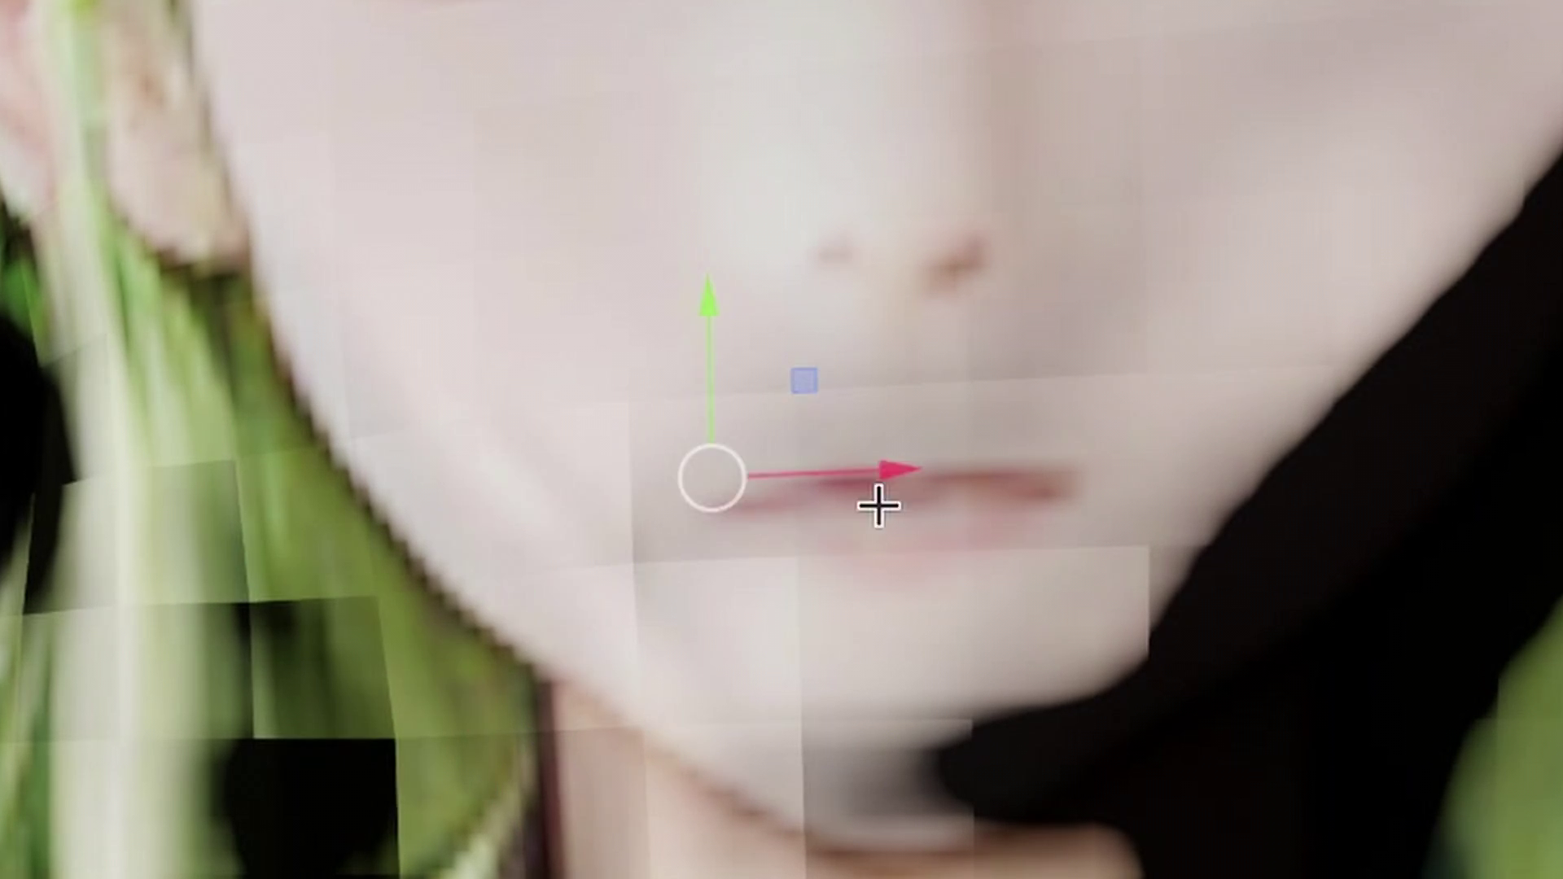
{"action": "left_click", "coordinate": [740, 647]}
{"action": "left_click", "coordinate": [886, 569]}
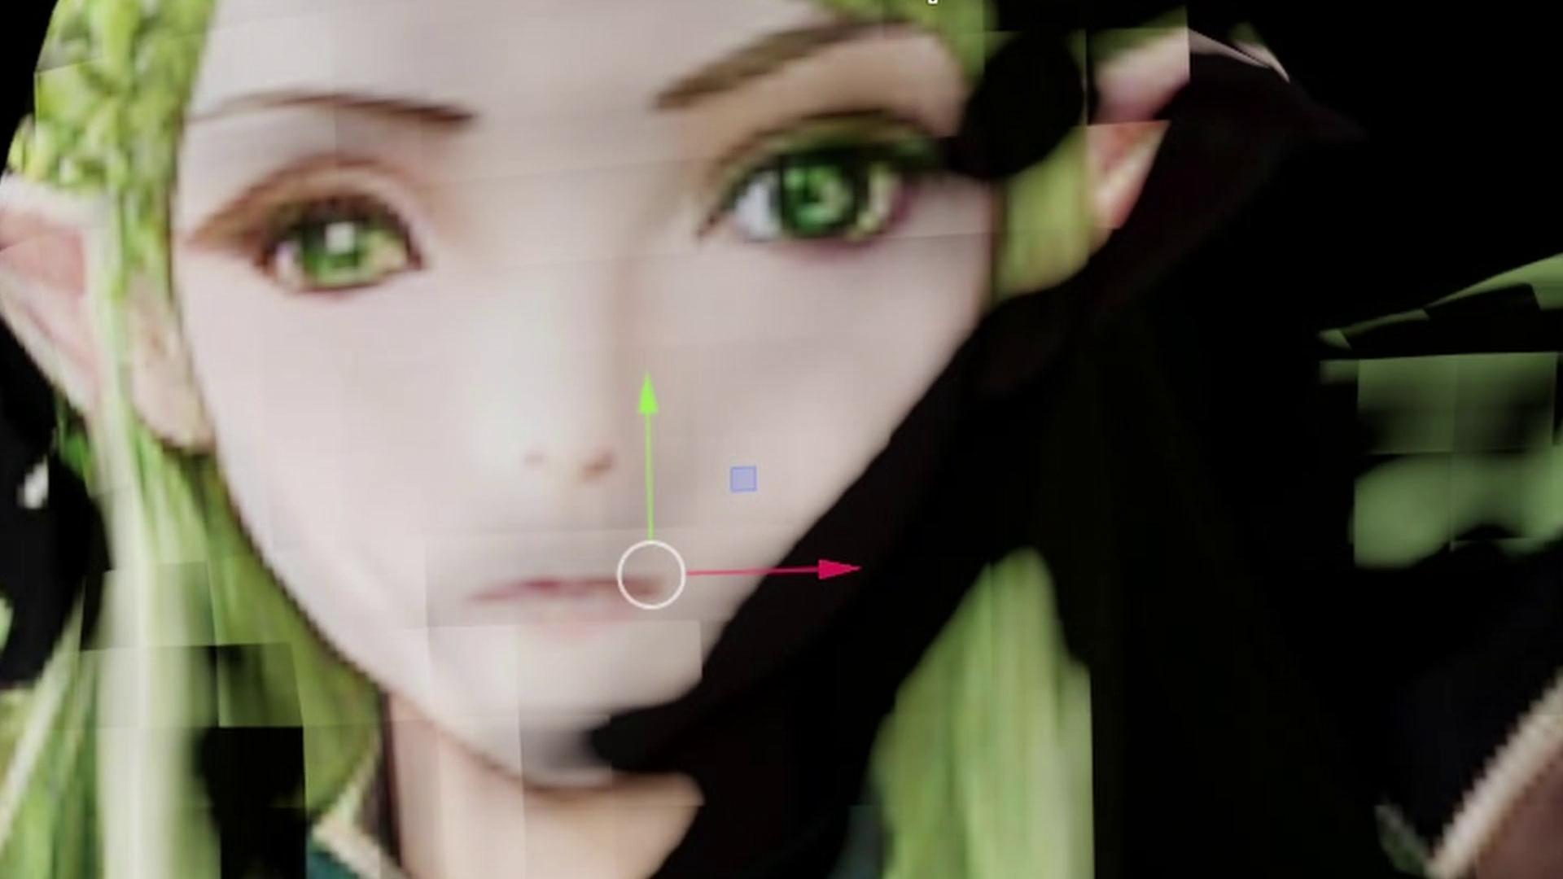
{"action": "left_click", "coordinate": [933, 2]}
{"action": "left_click", "coordinate": [896, 11]}
{"action": "left_click", "coordinate": [846, 91]}
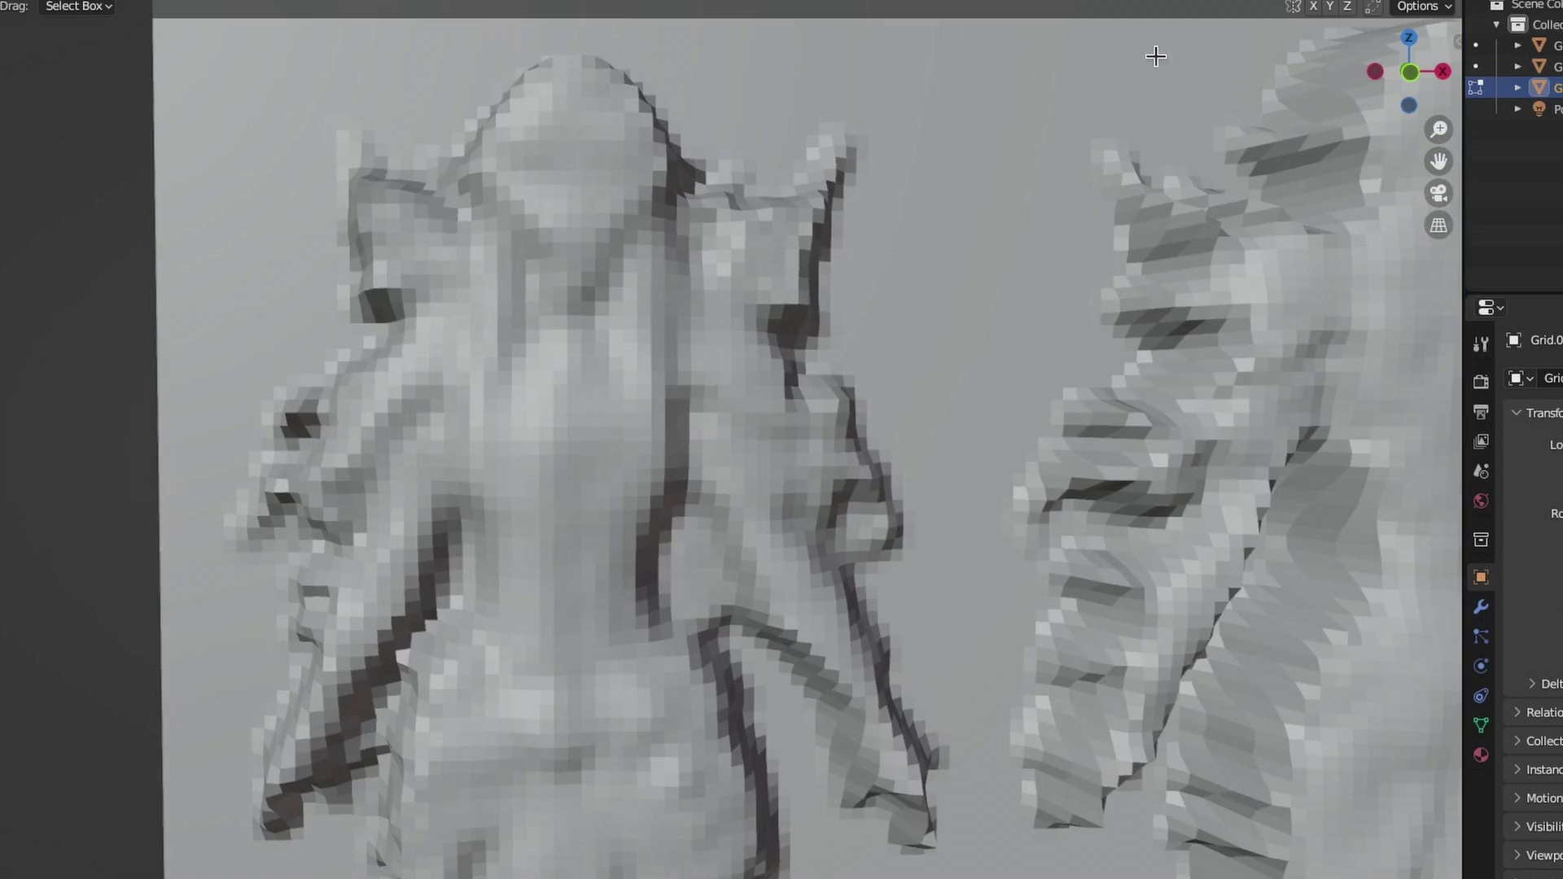
{"action": "scroll", "coordinate": [478, 316], "scroll_direction": "up", "scroll_amount": 10}
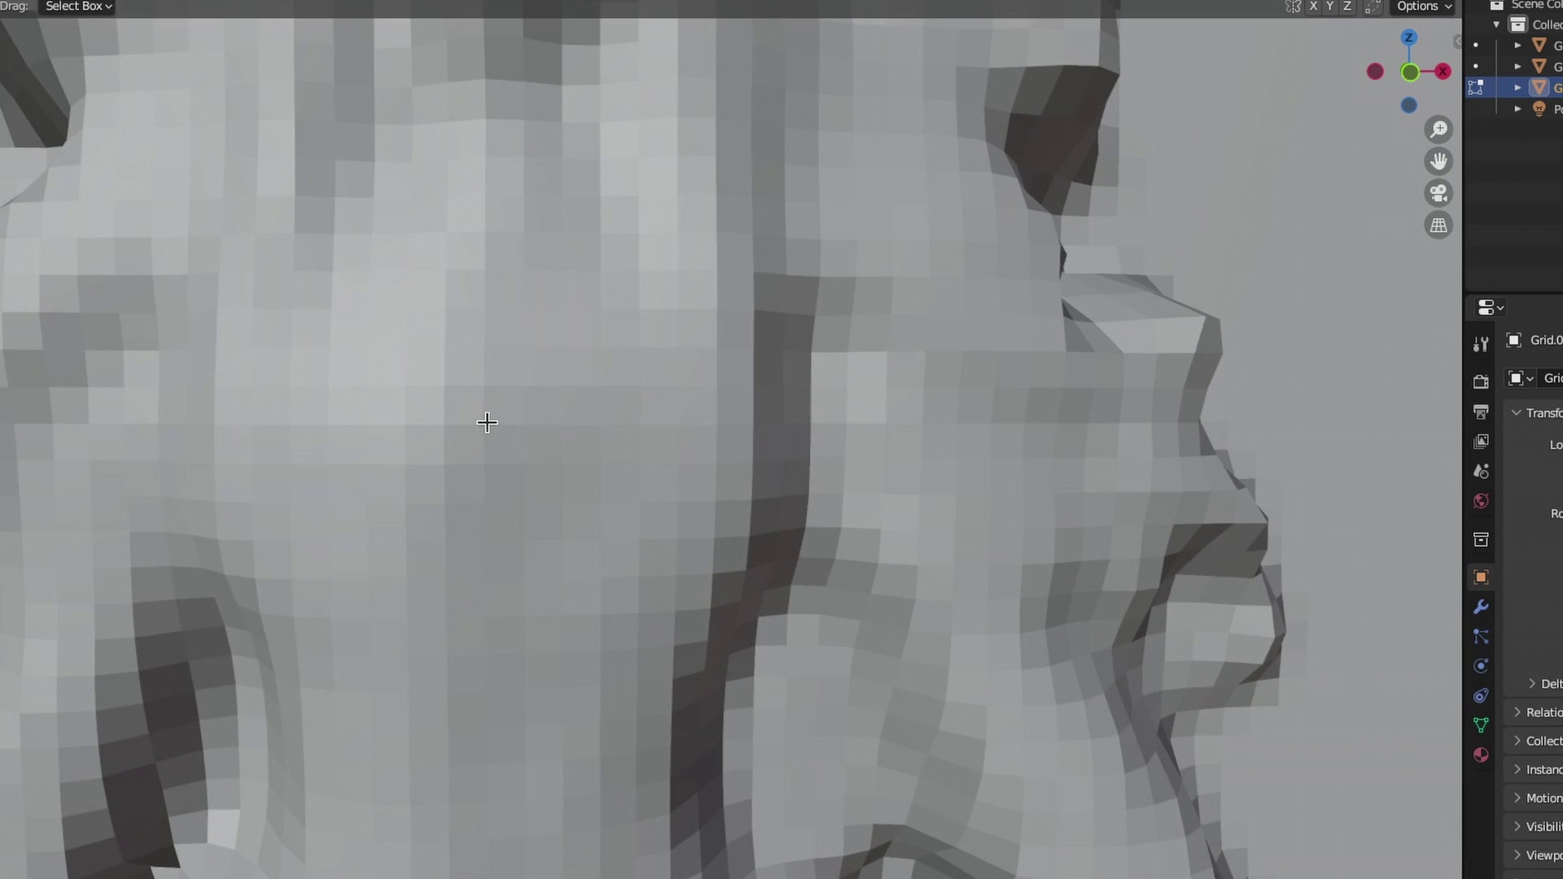
{"action": "scroll", "coordinate": [391, 360], "scroll_direction": "down", "scroll_amount": 5}
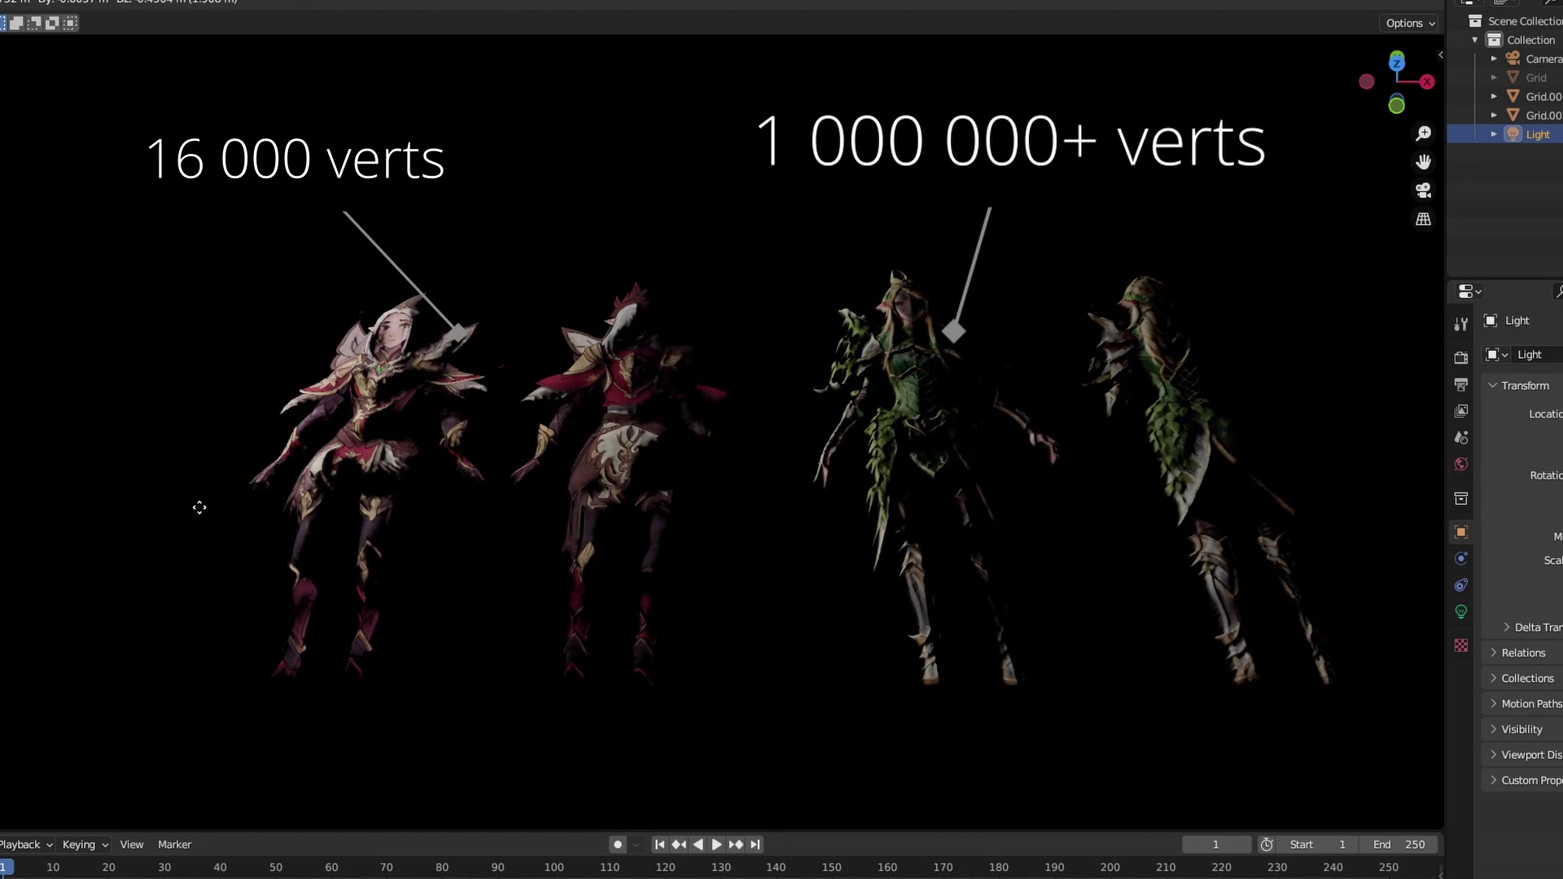
Move the light around the character models to relight them, and toggle the visibility of the green character's mesh
{"action": "mouse_move", "coordinate": [705, 181]}
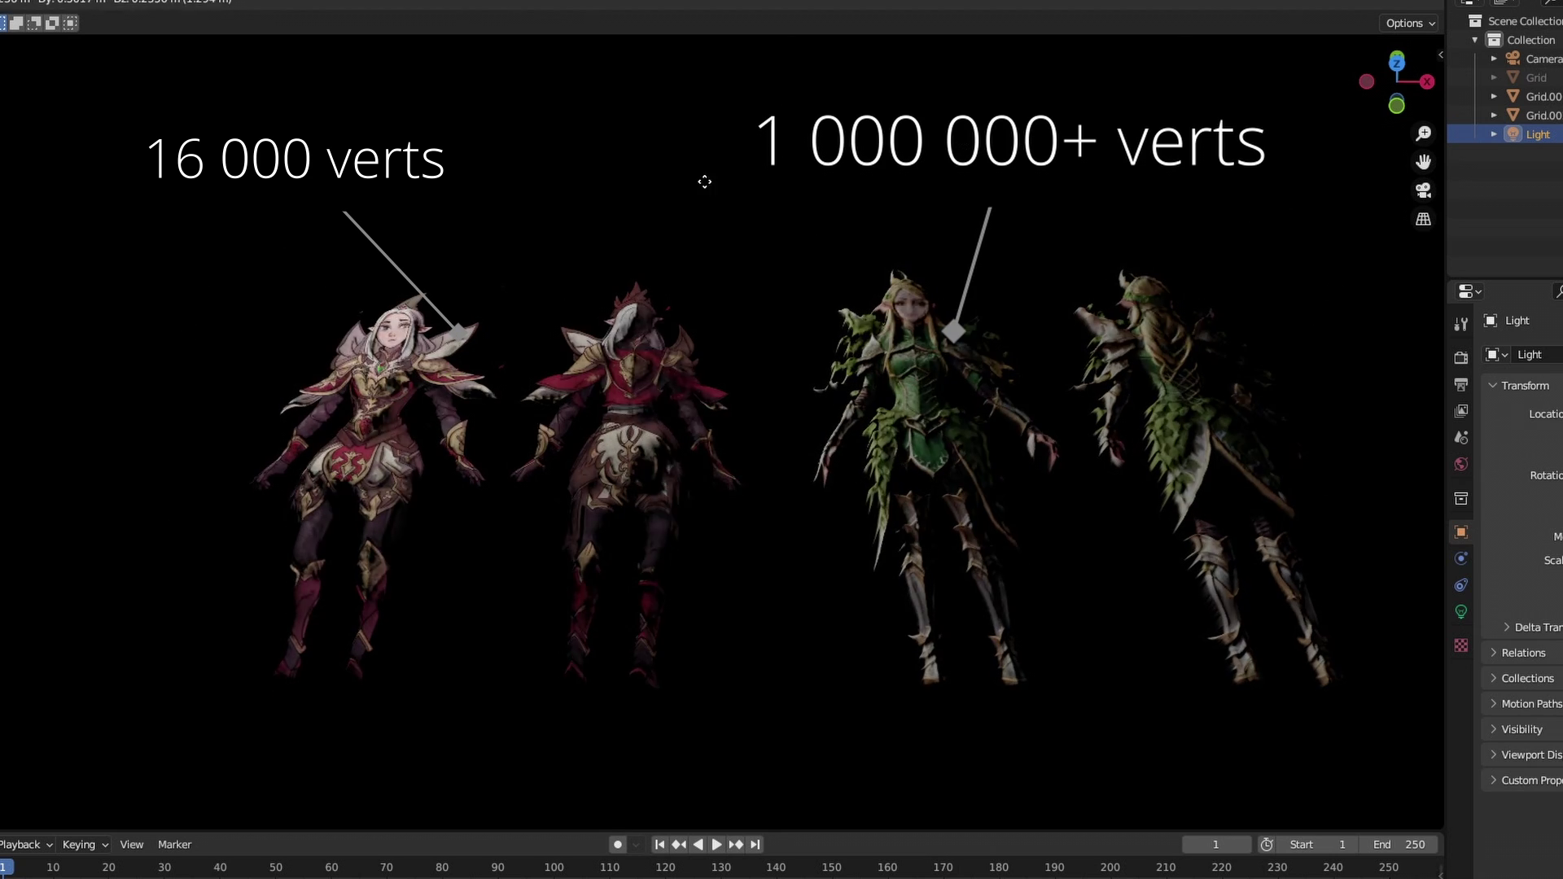
{"action": "left_click", "coordinate": [823, 180]}
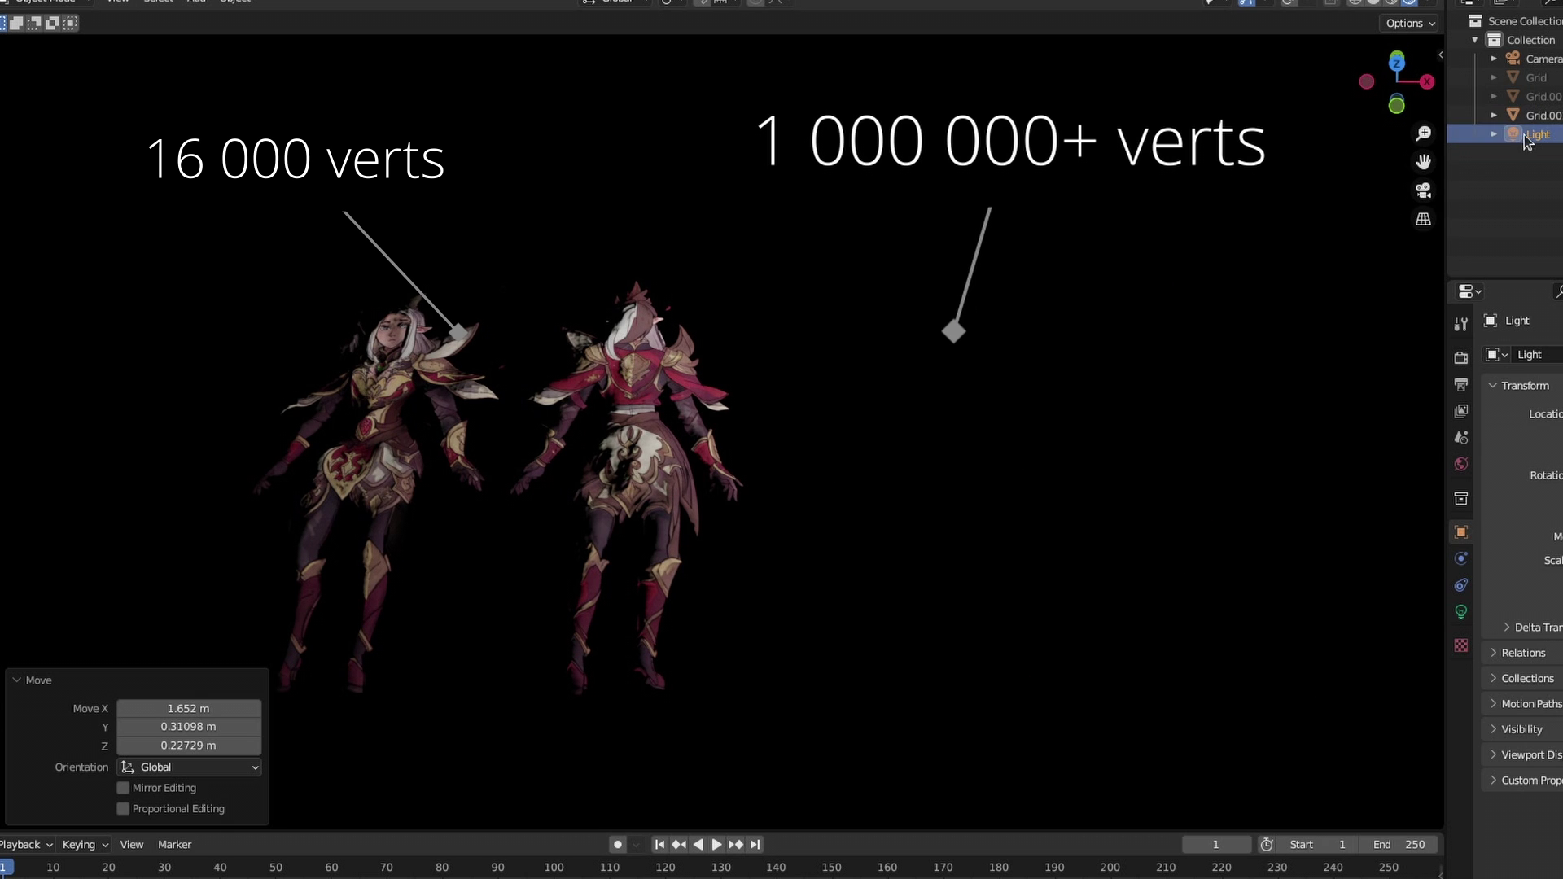
{"action": "key", "text": "g"}
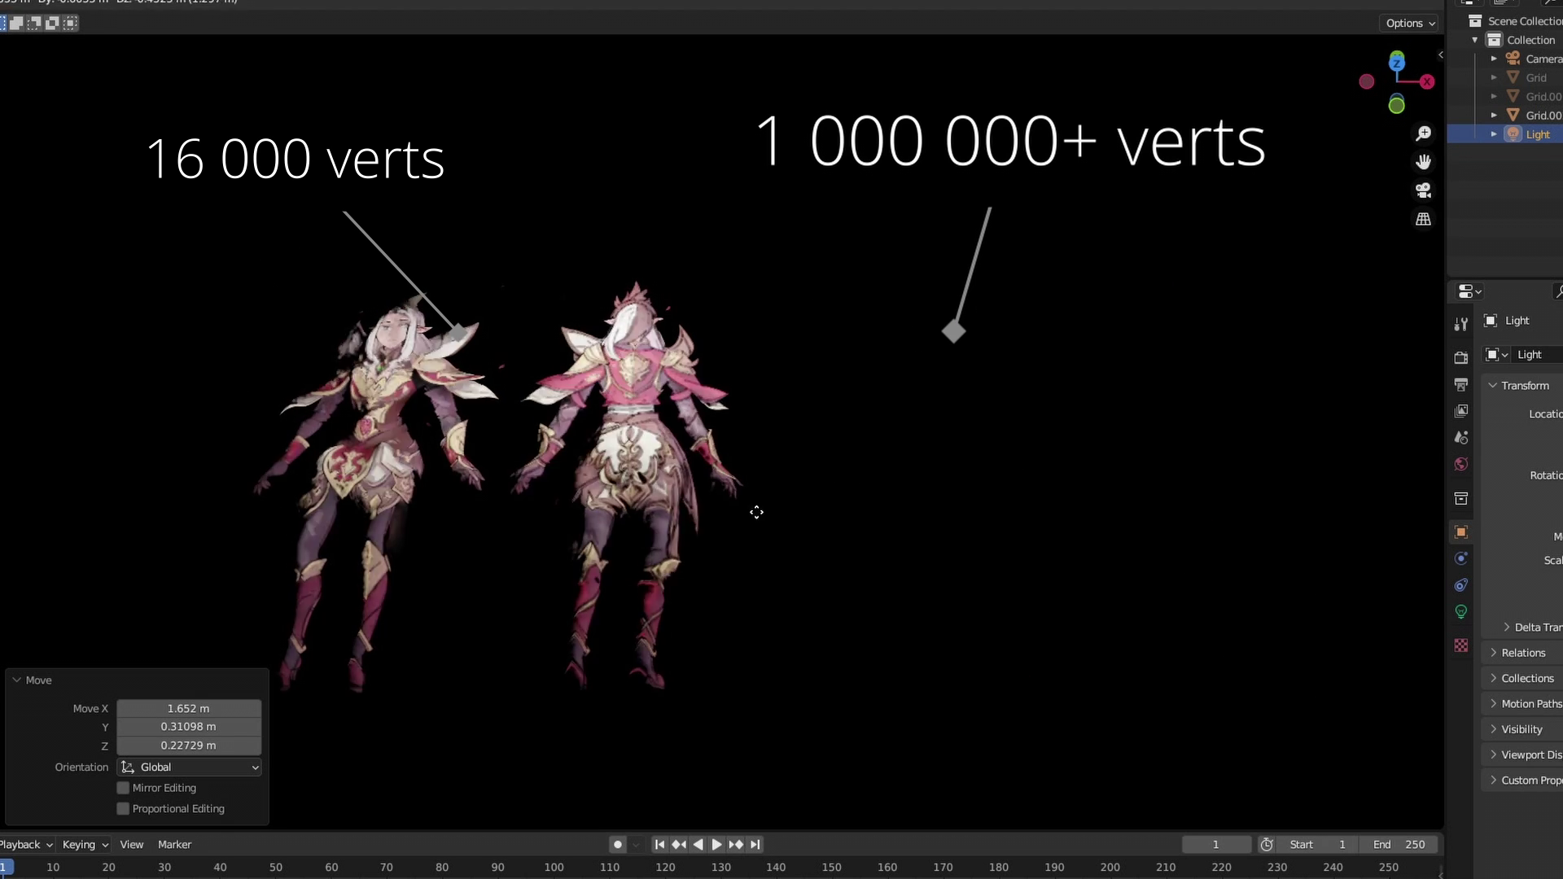
{"action": "left_click", "coordinate": [545, 245]}
{"action": "left_click", "coordinate": [1562, 96]}
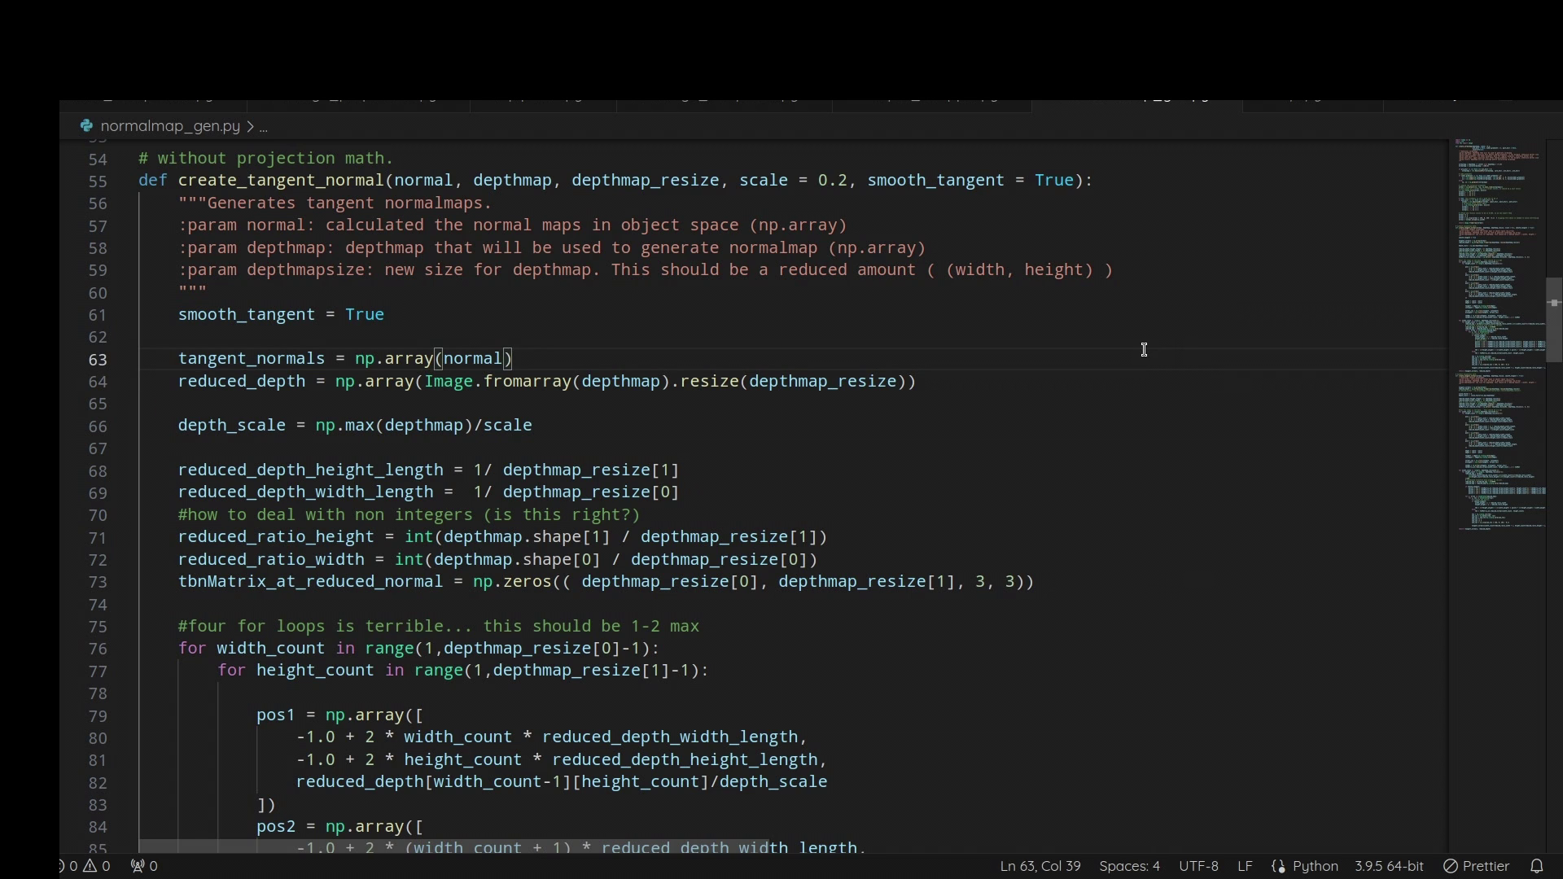
Switch to the code editor and read through the create_tangent_normal function in normalmap_gen.py, including its long lines
{"action": "scroll", "coordinate": [1199, 394], "scroll_direction": "down", "scroll_amount": 3}
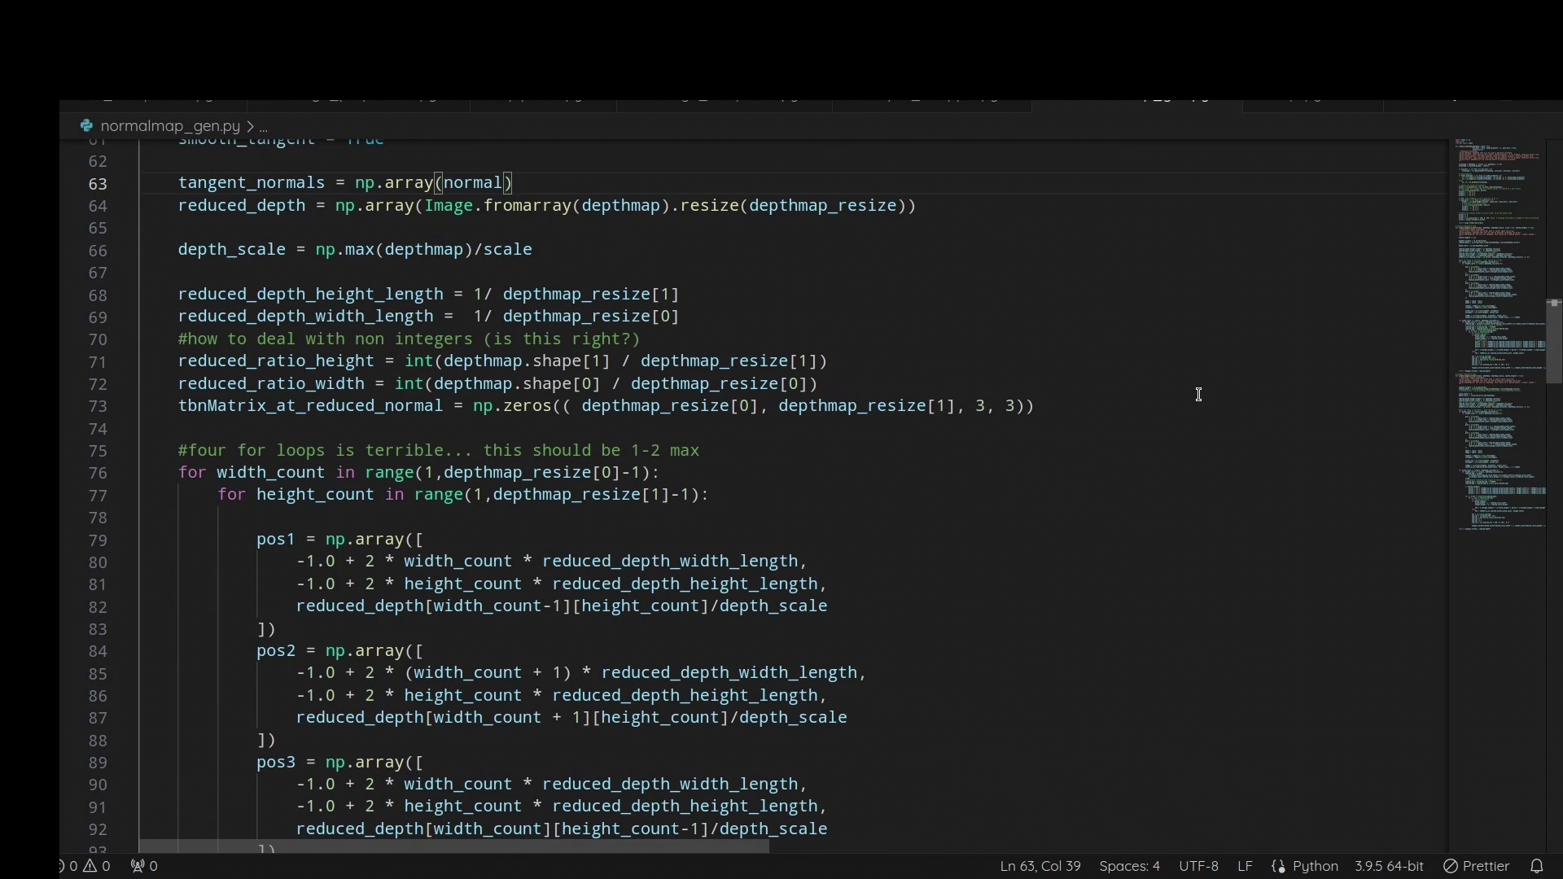
{"action": "scroll", "coordinate": [1198, 394], "scroll_direction": "down", "scroll_amount": 4}
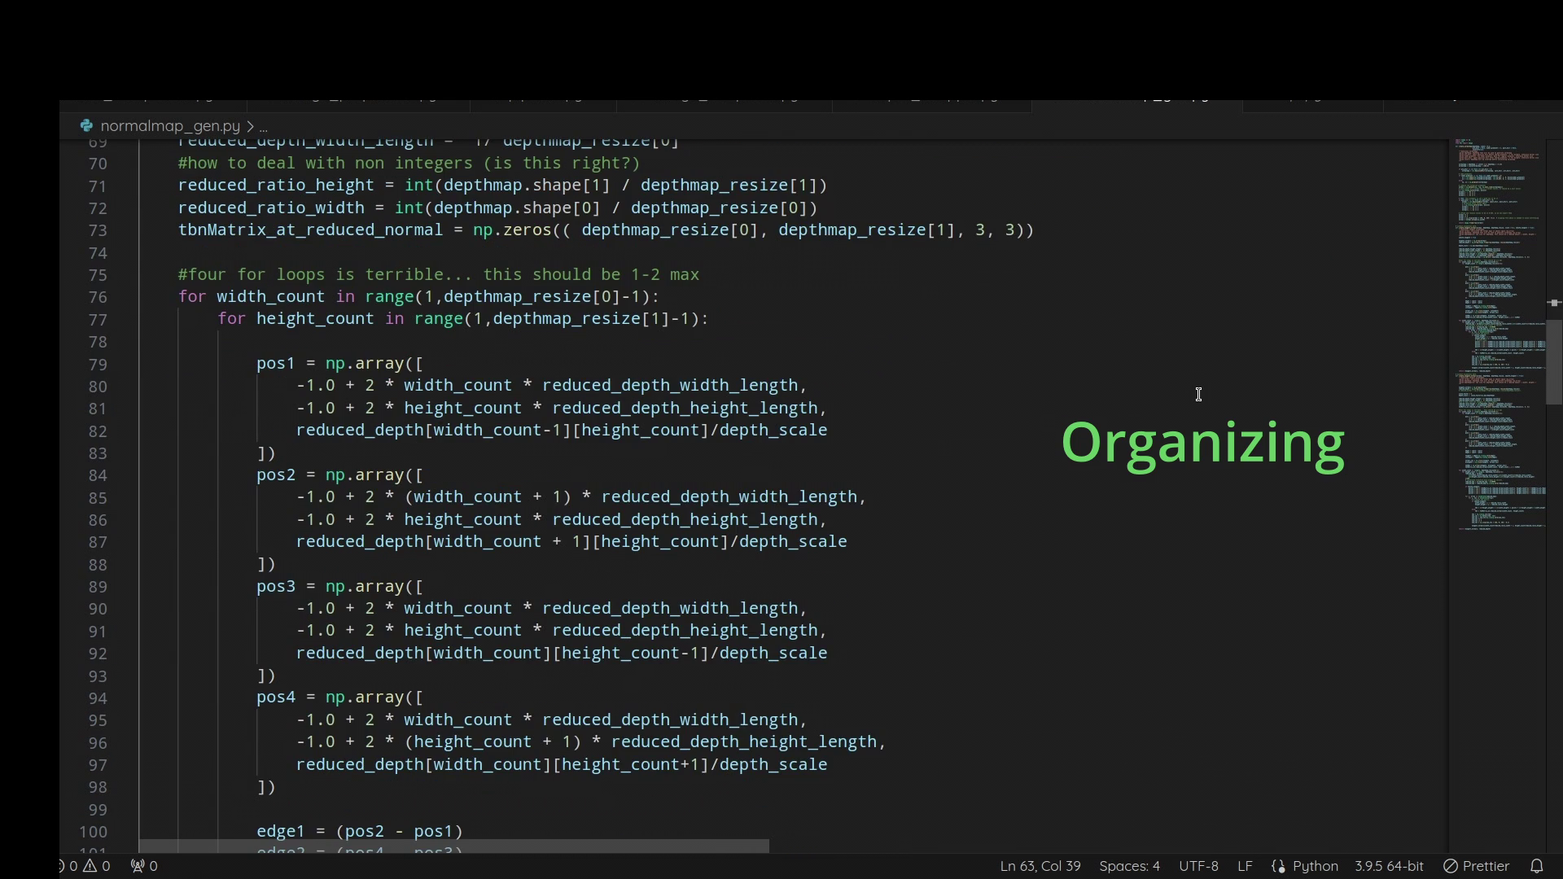
{"action": "scroll", "coordinate": [1199, 394], "scroll_direction": "down", "scroll_amount": 3}
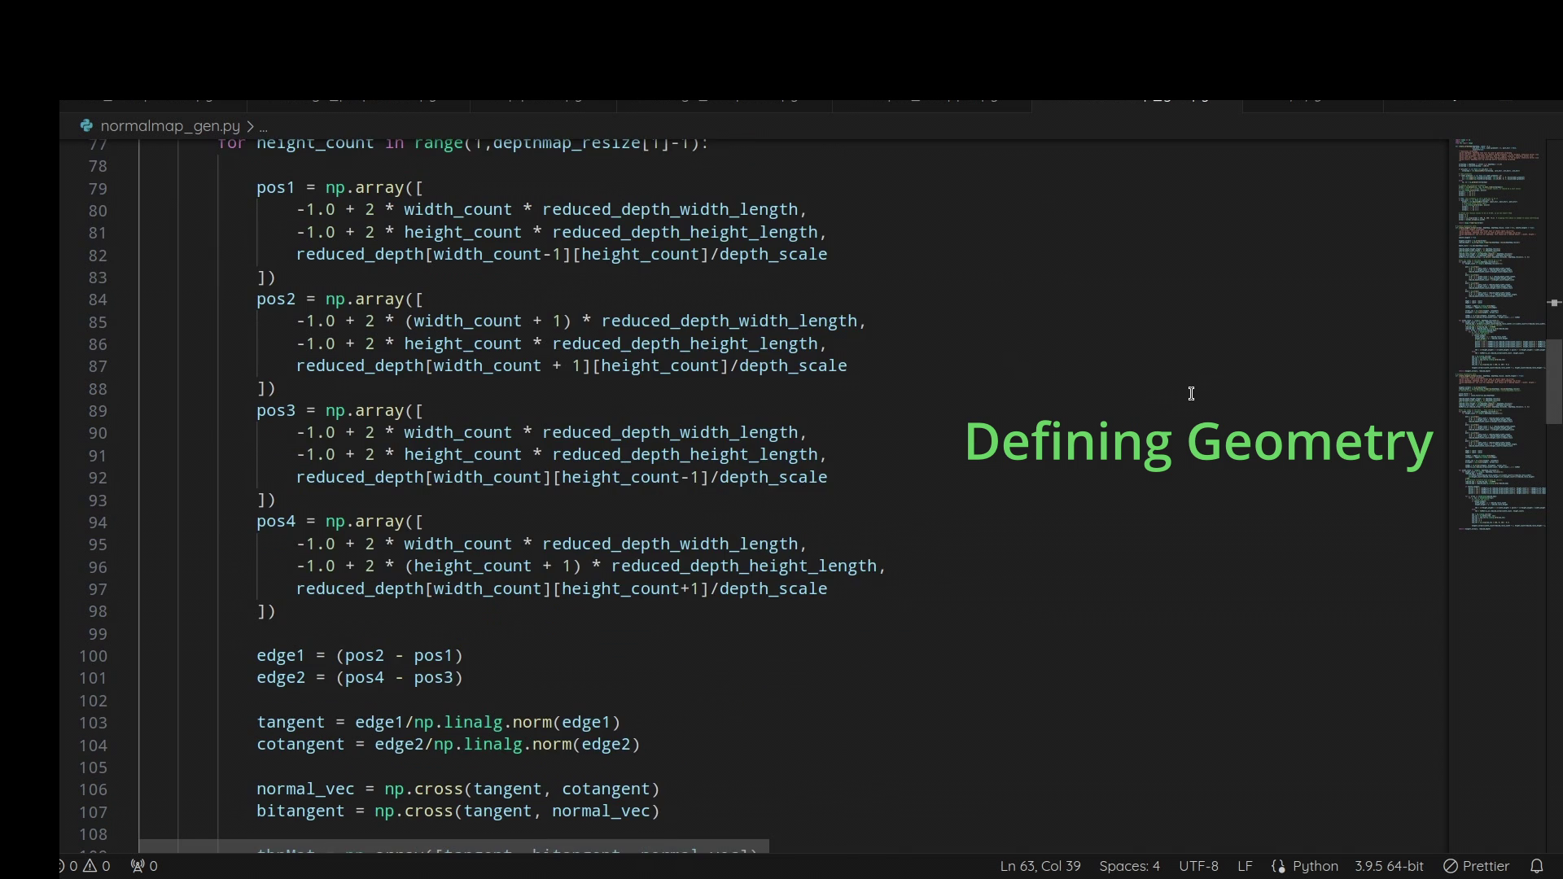
{"action": "scroll", "coordinate": [1192, 394], "scroll_direction": "down", "scroll_amount": 9}
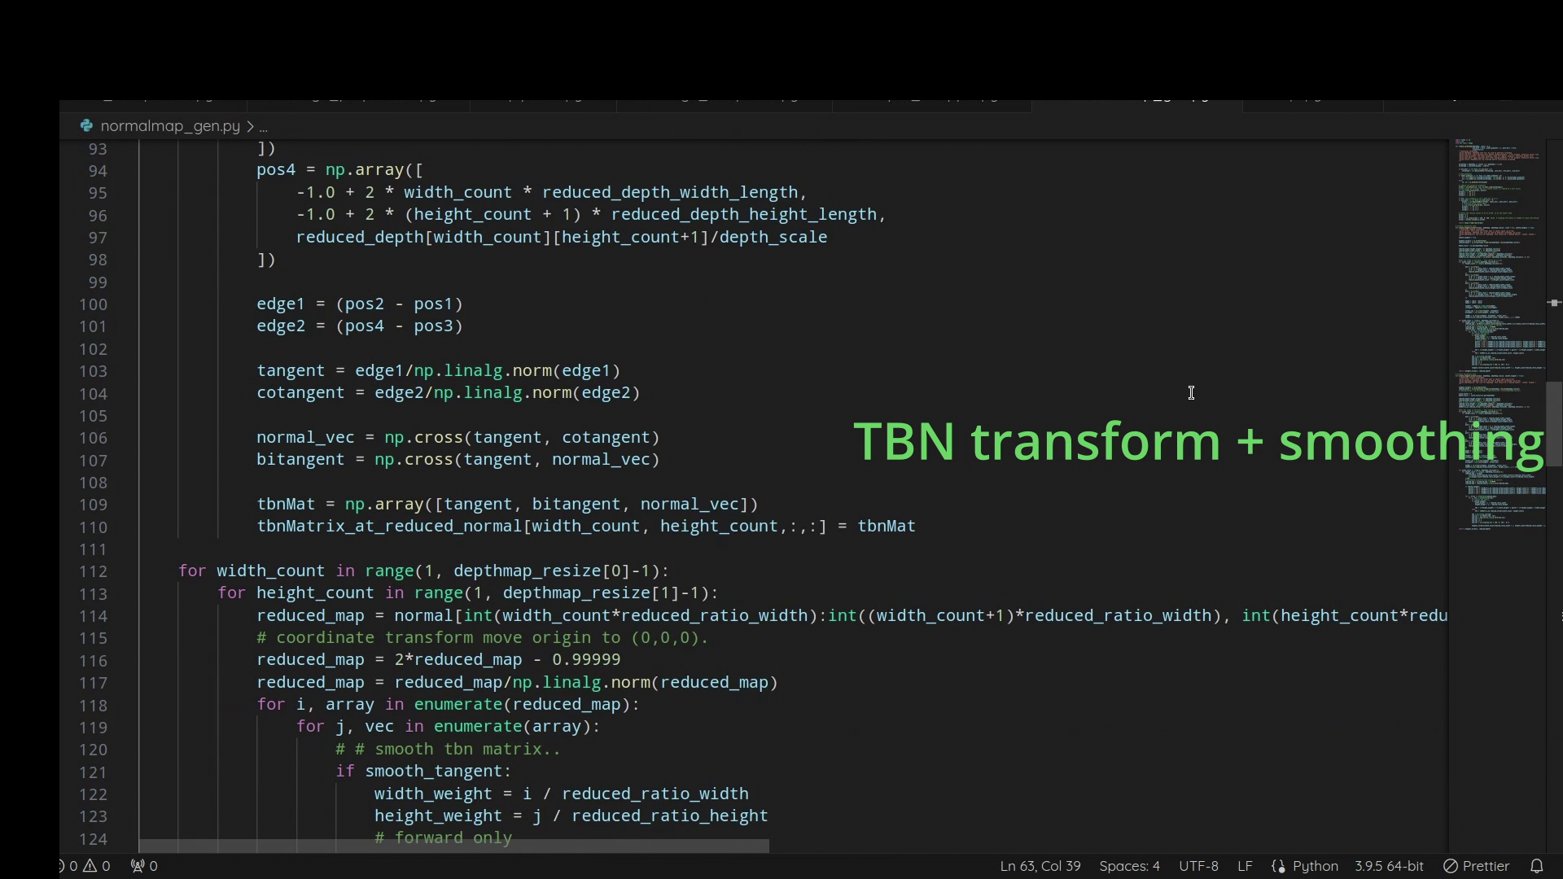
{"action": "scroll", "coordinate": [1191, 392], "scroll_direction": "down", "scroll_amount": 2}
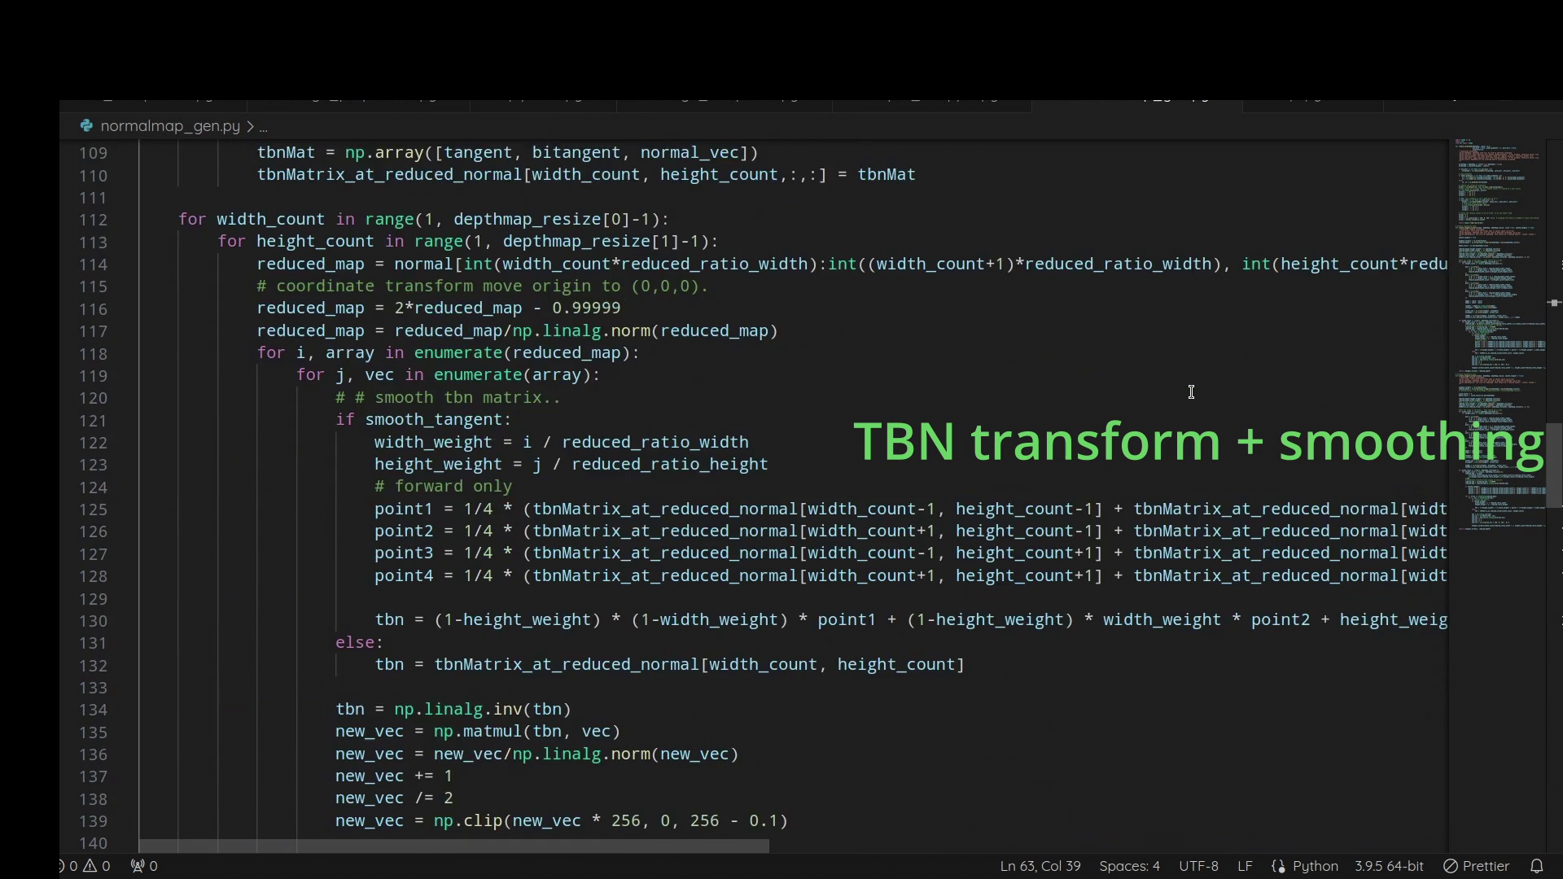
{"action": "left_click", "coordinate": [728, 832]}
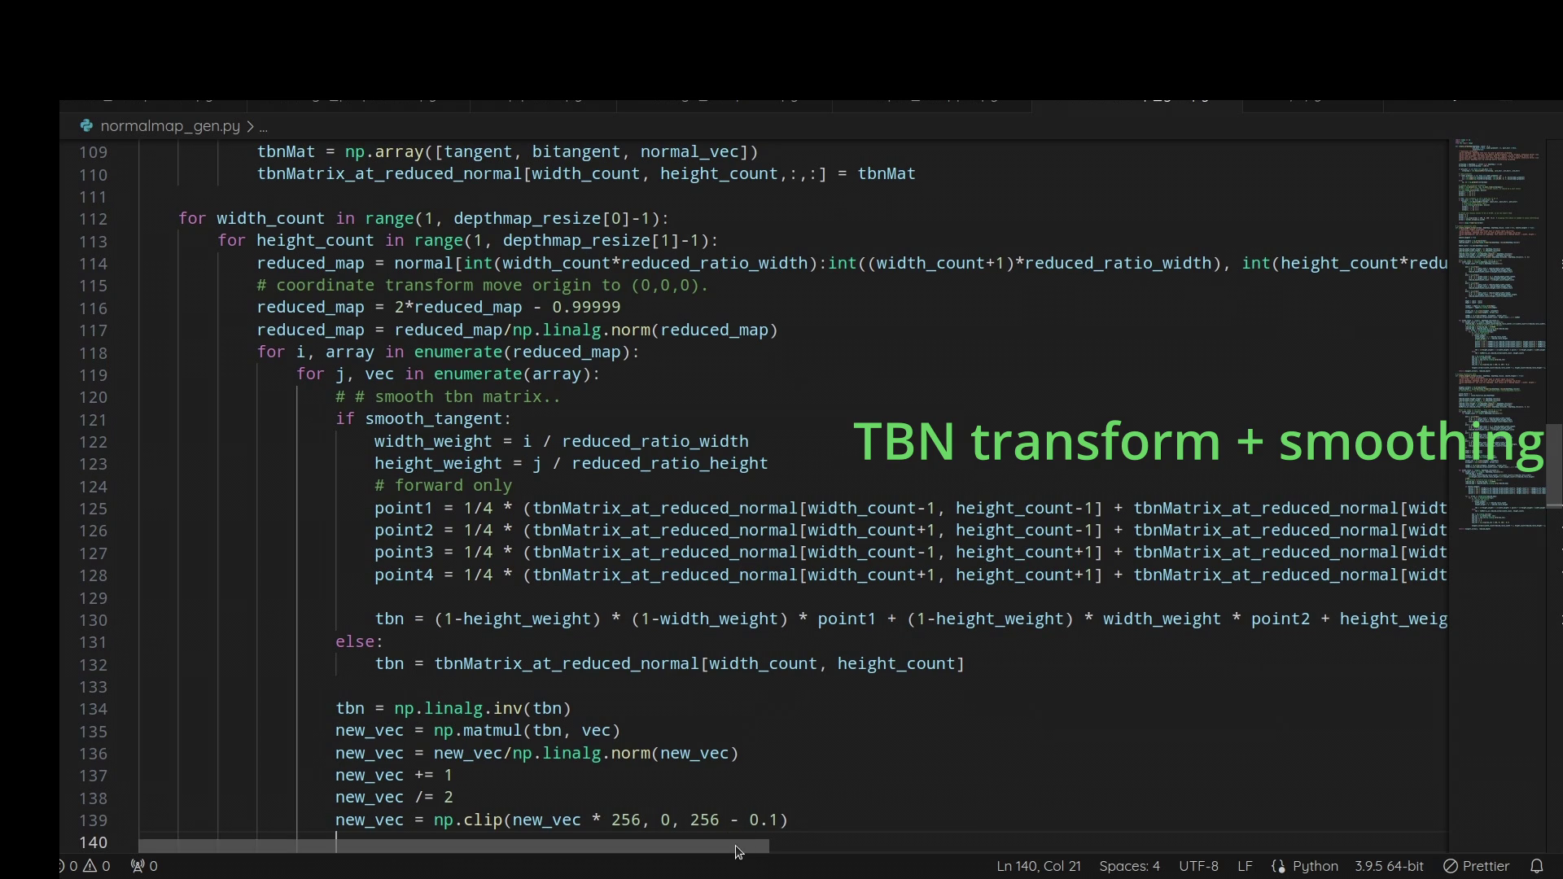
{"action": "left_click_drag", "start_coordinate": [735, 847], "coordinate": [1354, 874]}
{"action": "left_click_drag", "start_coordinate": [1493, 876], "coordinate": [735, 850]}
{"action": "scroll", "coordinate": [747, 329], "scroll_direction": "down", "scroll_amount": 5}
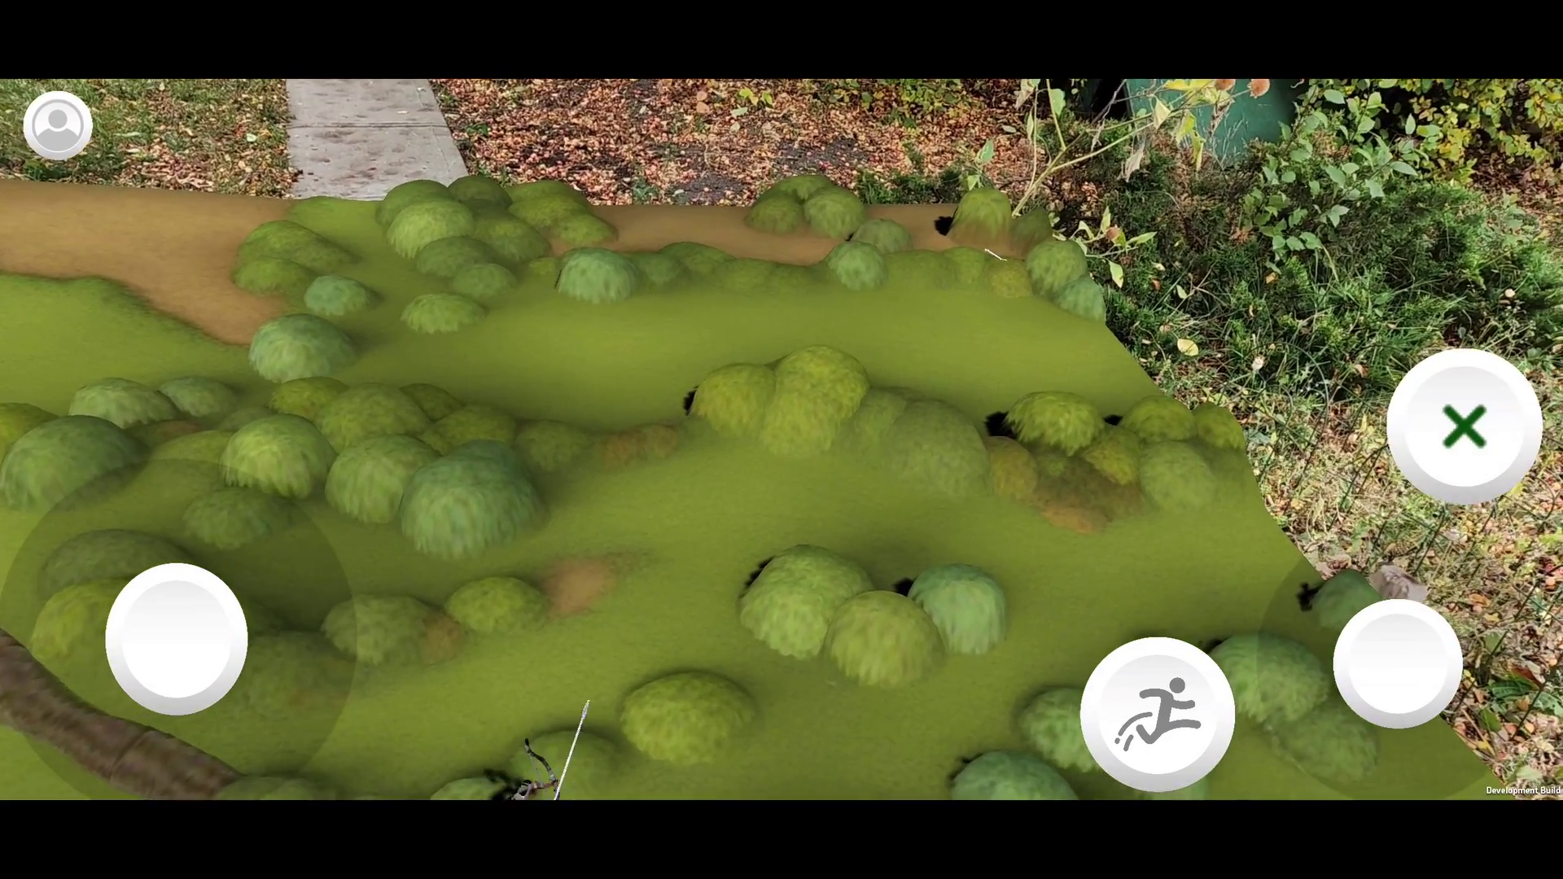
Switch to the augmented-reality game and steer the archer across the bush-covered terrain
{"action": "left_click", "coordinate": [1441, 455]}
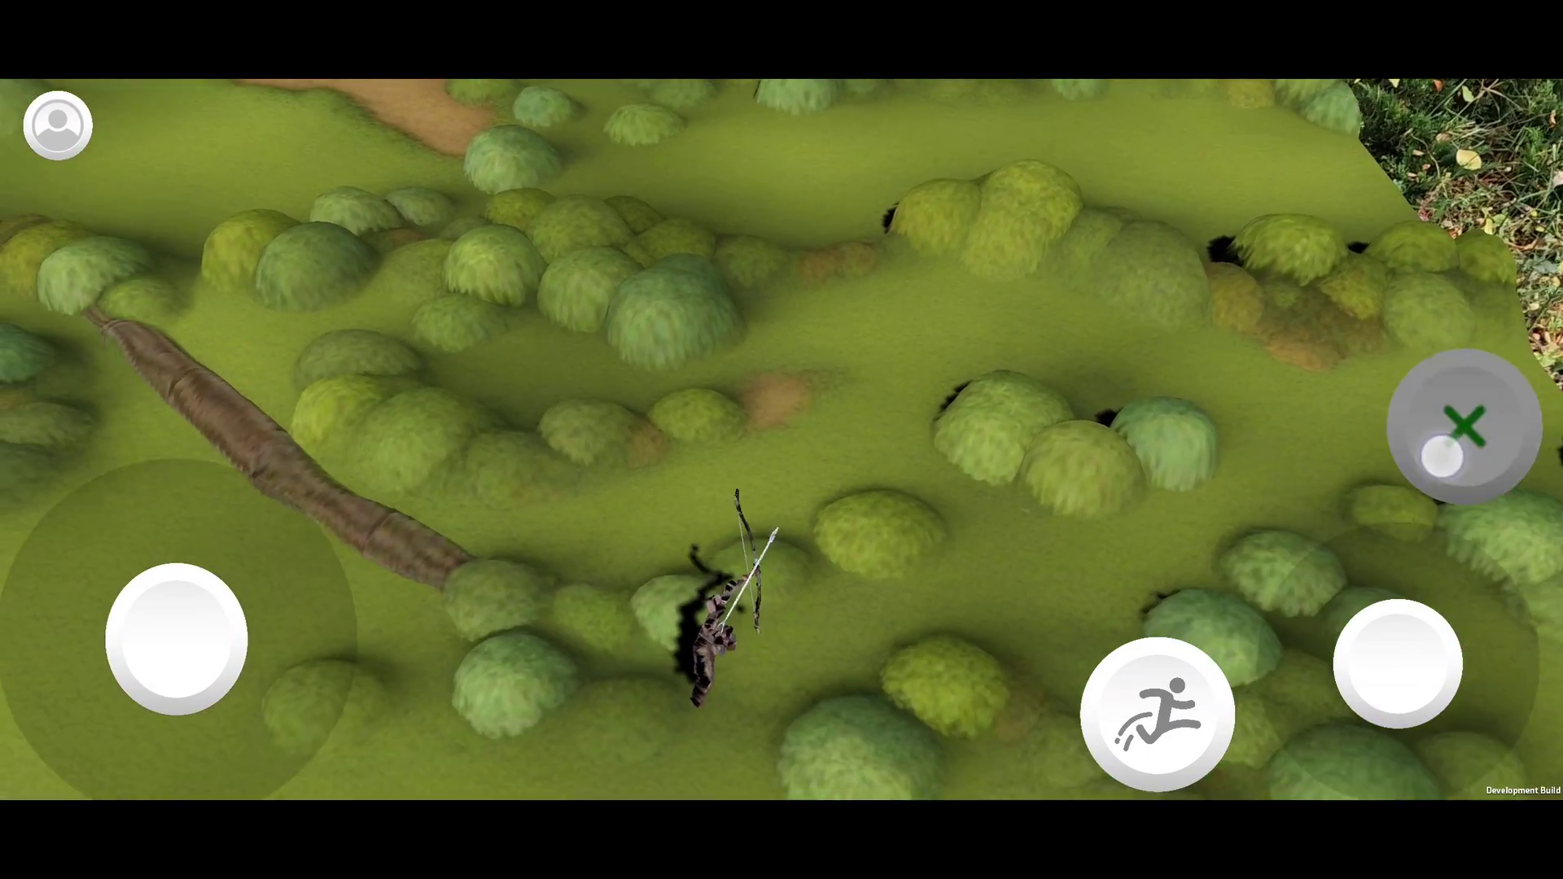
{"action": "left_click_drag", "start_coordinate": [157, 638], "coordinate": [133, 612]}
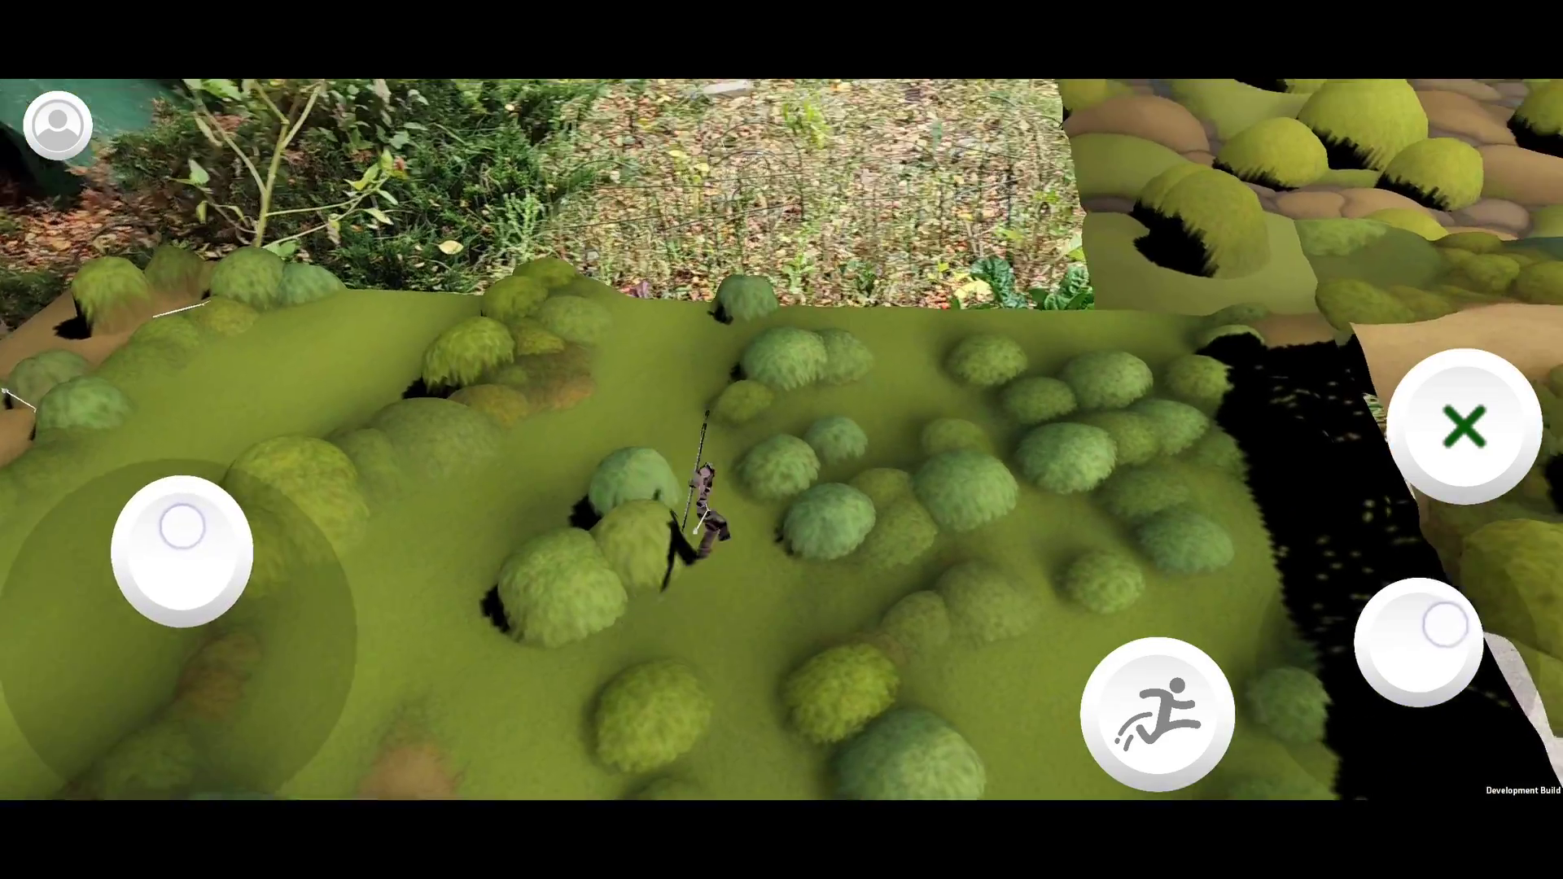
{"action": "left_click_drag", "start_coordinate": [181, 527], "coordinate": [199, 436]}
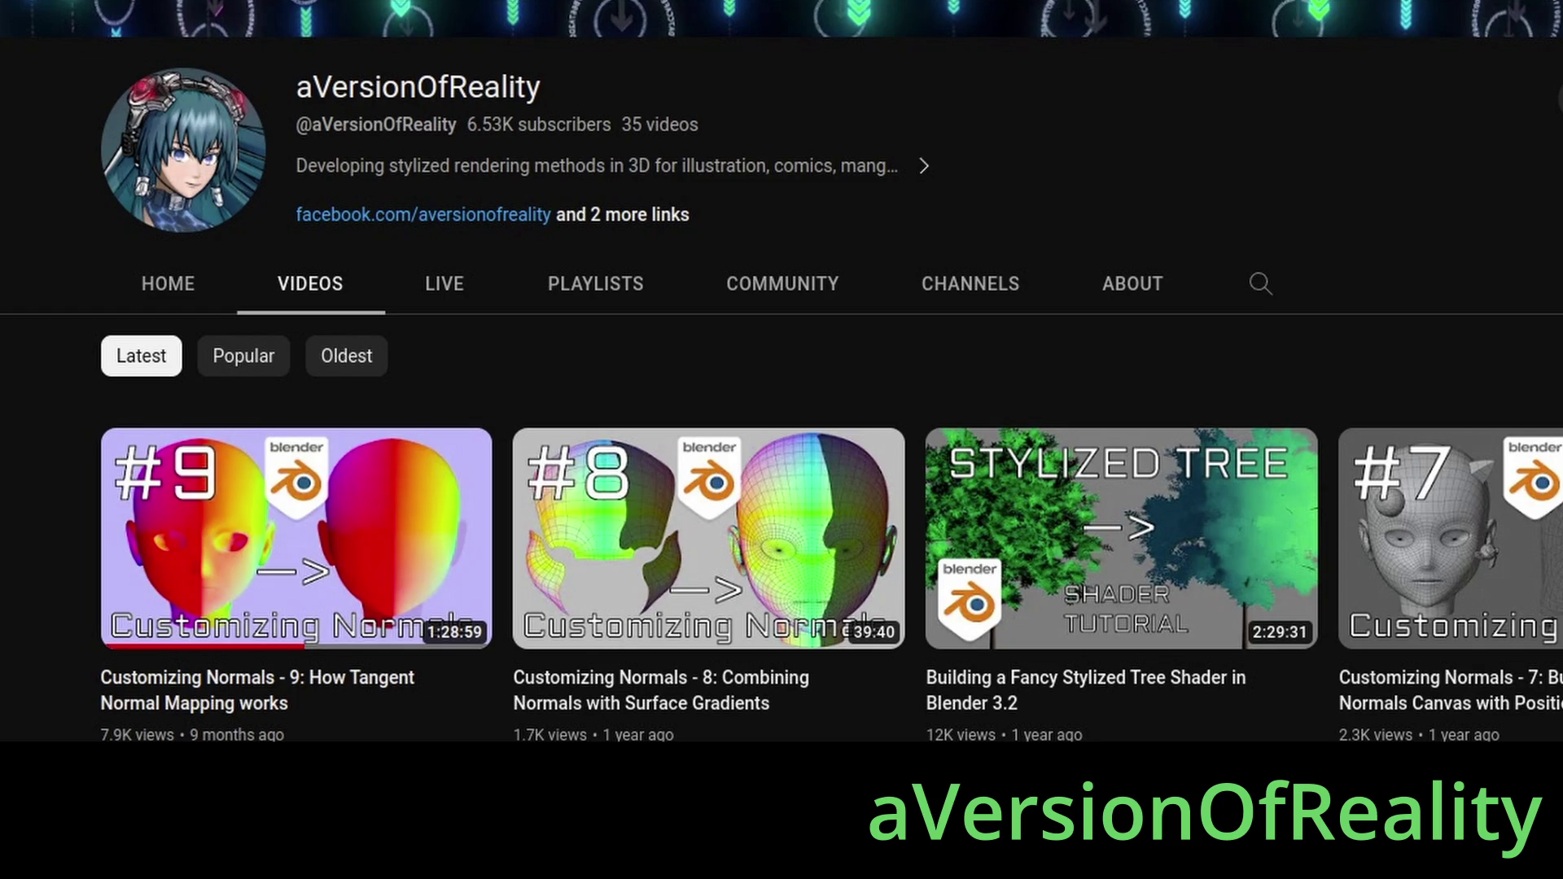
Switch to YouTube and browse the videos of the aVersionOfReality channel and a shader channel for normal map tutorials
{"action": "scroll", "coordinate": [781, 407], "scroll_direction": "down", "scroll_amount": 8}
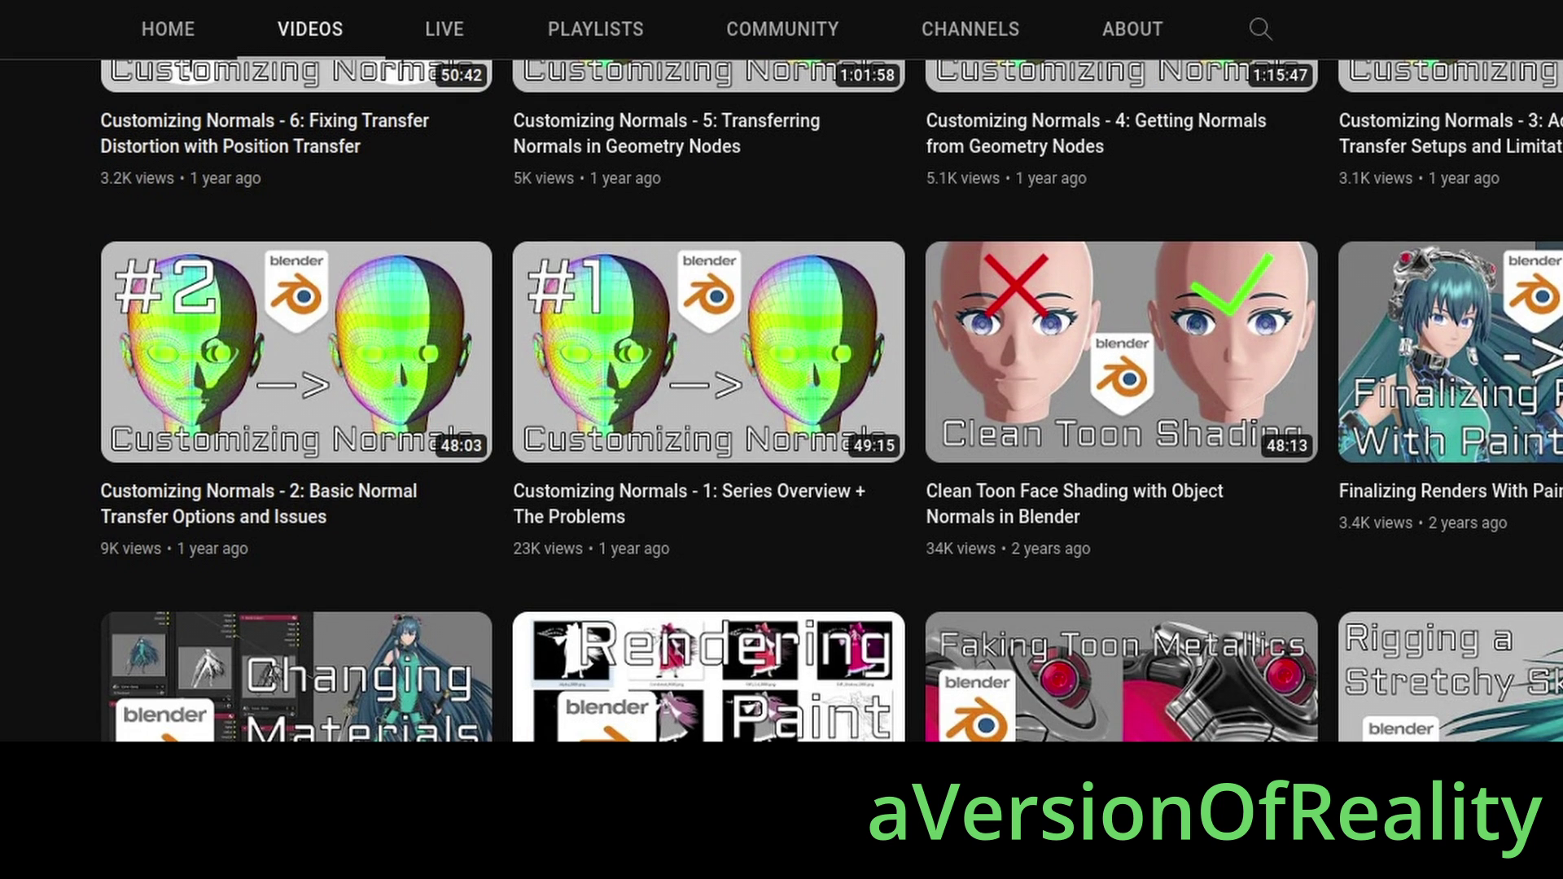
{"action": "scroll", "coordinate": [781, 407], "scroll_direction": "up", "scroll_amount": 2}
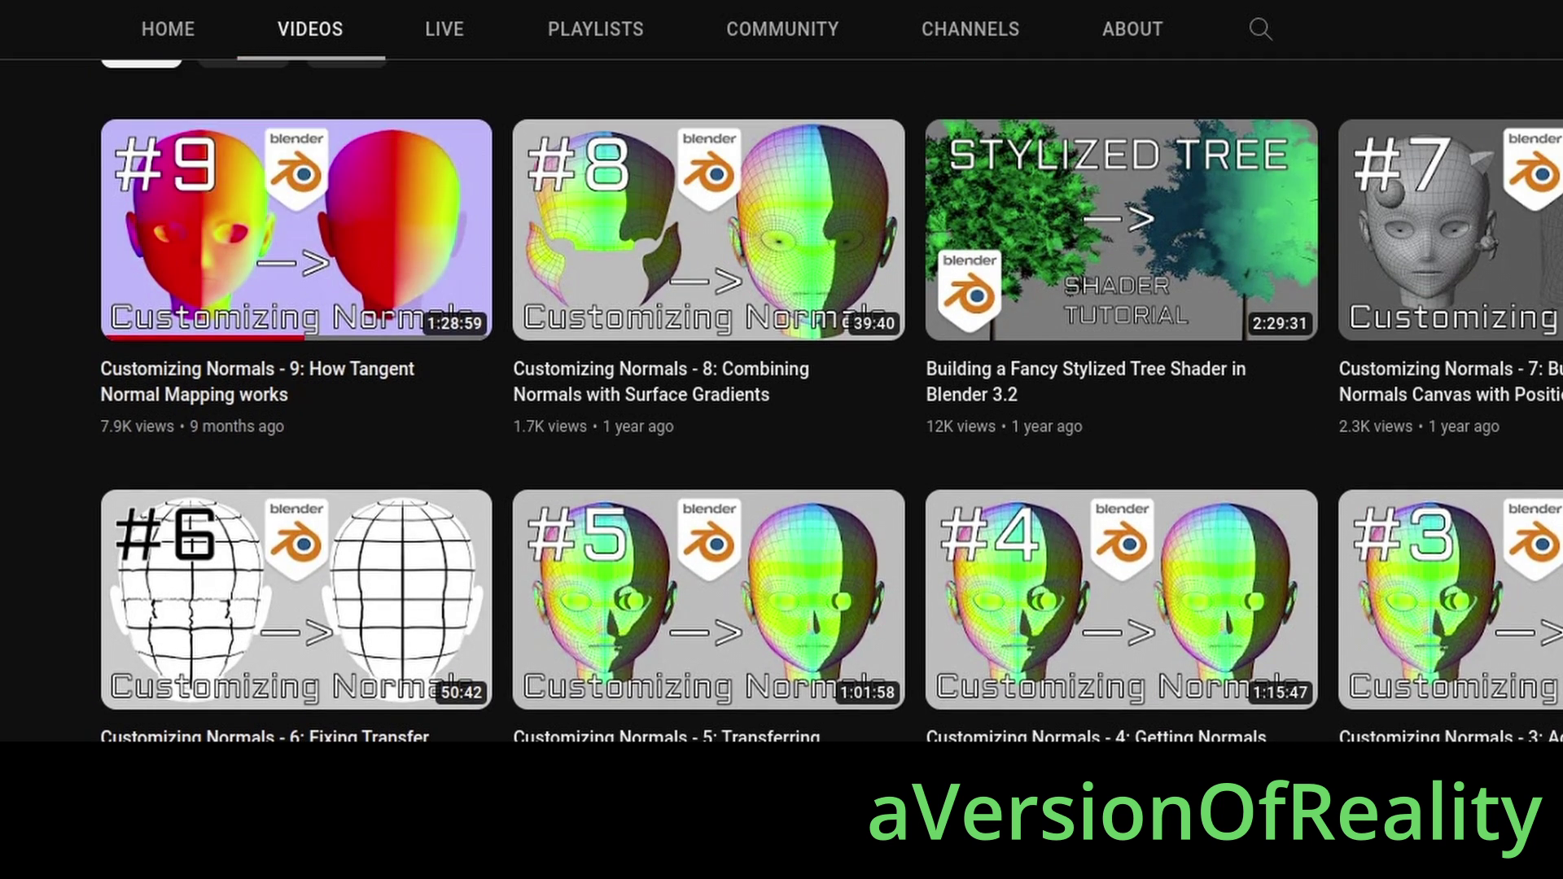
{"action": "scroll", "coordinate": [782, 407], "scroll_direction": "up", "scroll_amount": 4}
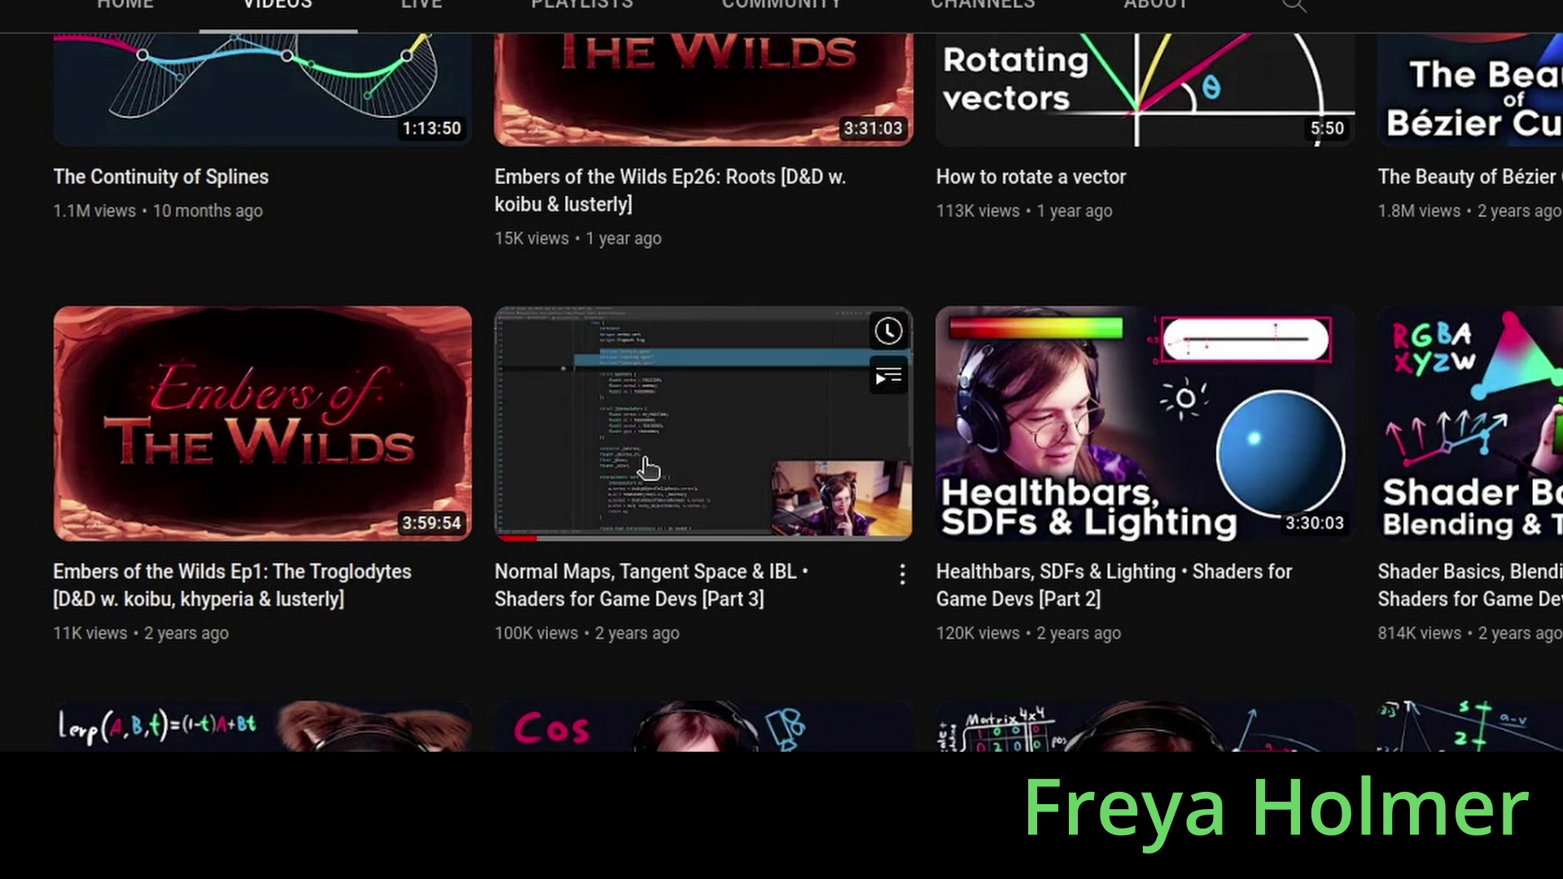
{"action": "scroll", "coordinate": [669, 631], "scroll_direction": "up", "scroll_amount": 2}
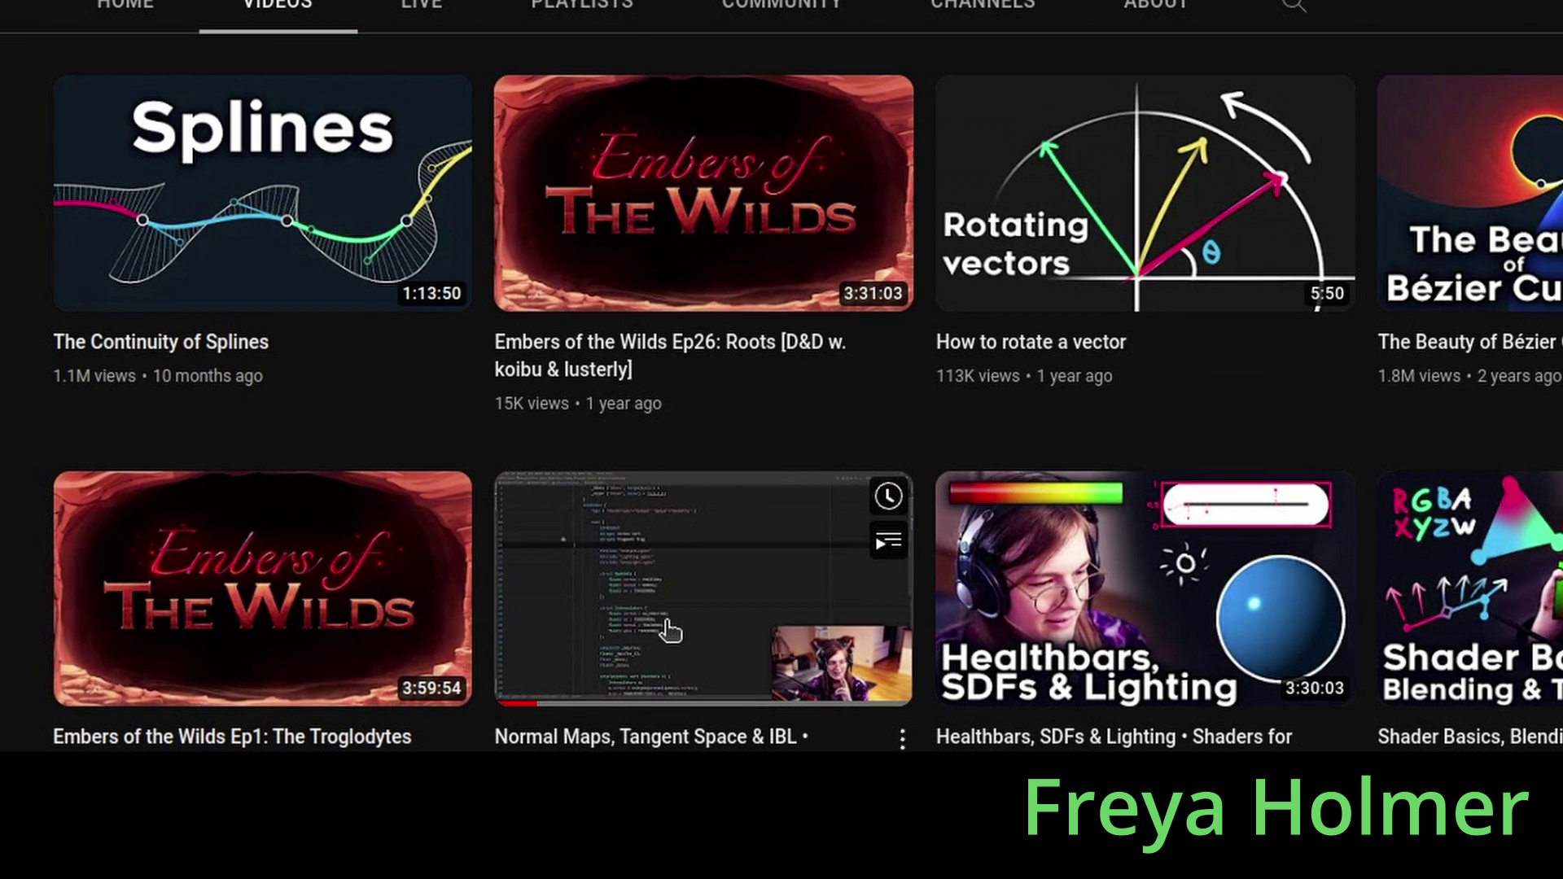